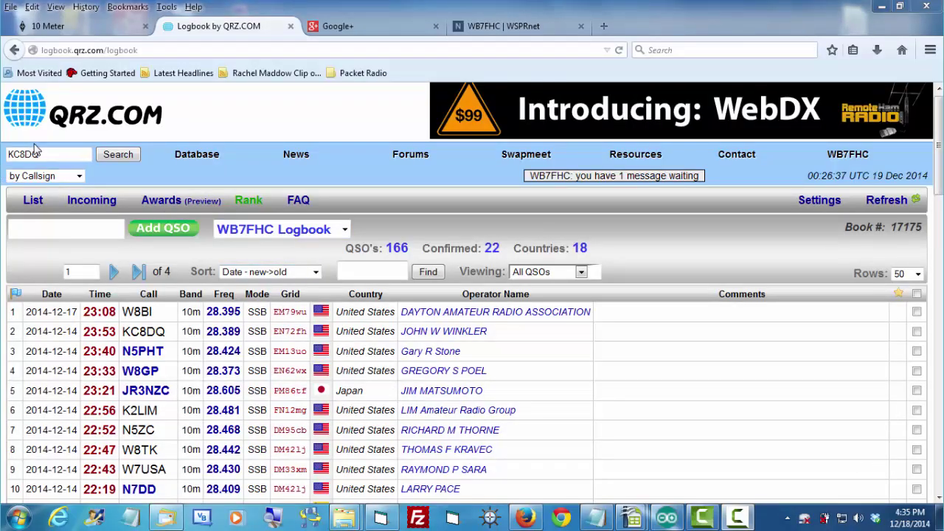
Look up the entered callsign in the database and start logging a new contact with that station
{"action": "left_click", "coordinate": [116, 158]}
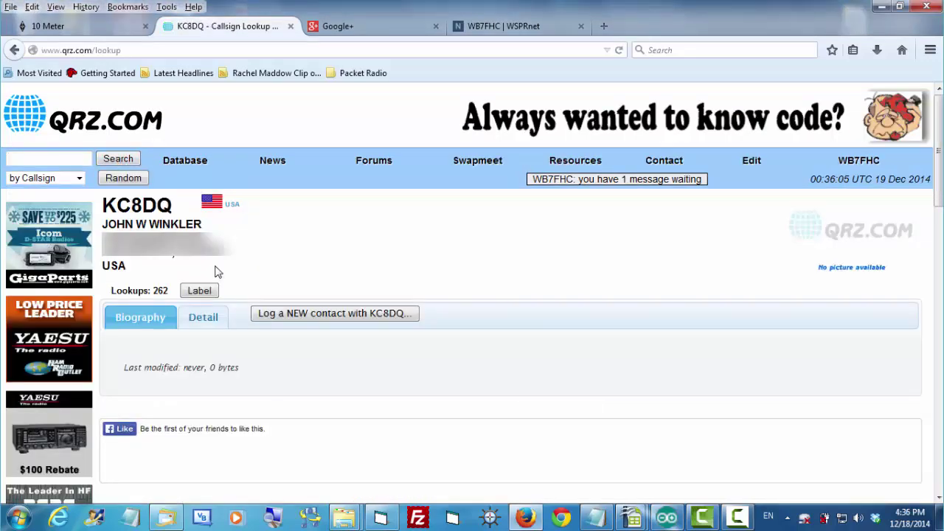
{"action": "left_click", "coordinate": [352, 314]}
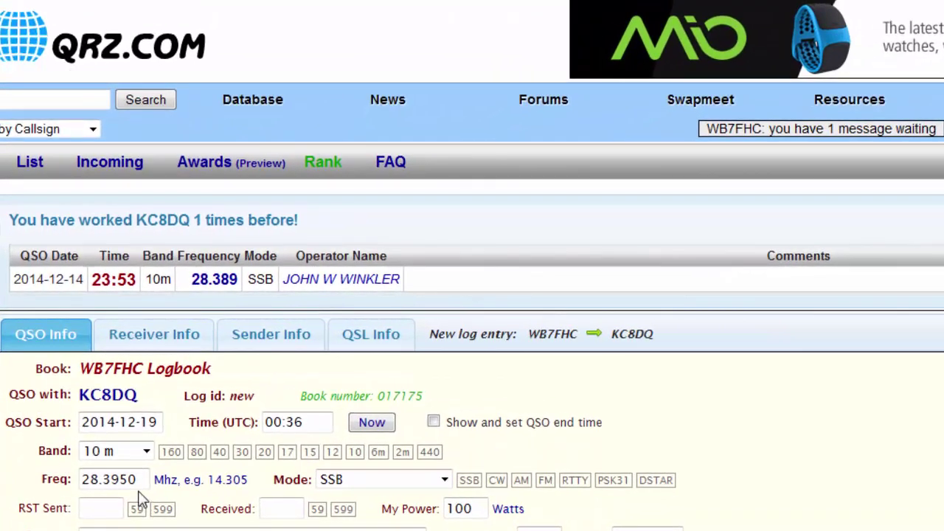
{"action": "scroll", "coordinate": [140, 500], "scroll_direction": "down", "scroll_amount": 5}
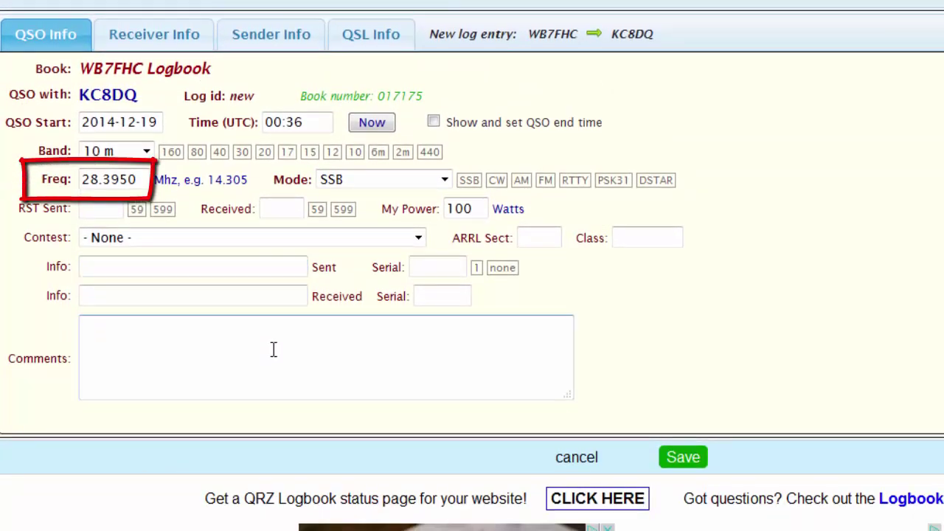
Set the RST sent and received to 59 and the ARRL section to OH, and save the contact
{"action": "left_click", "coordinate": [137, 210]}
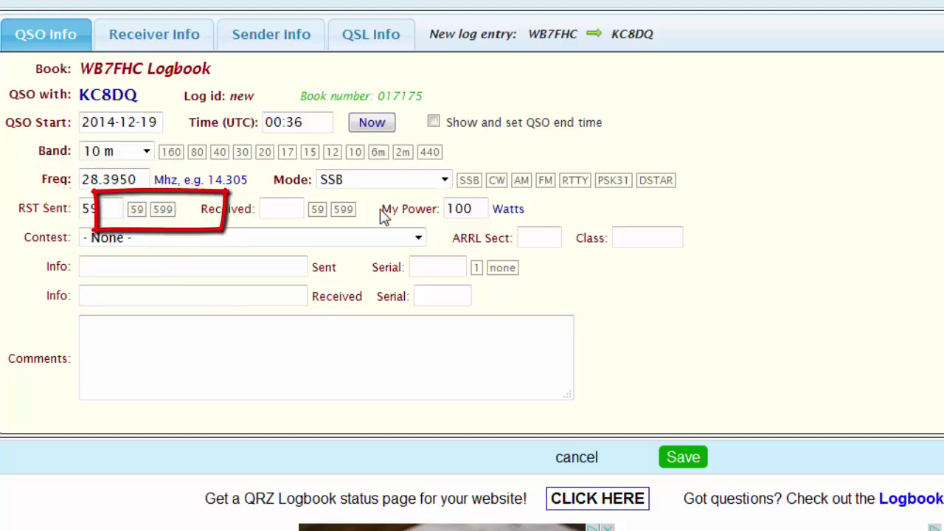
{"action": "left_click", "coordinate": [318, 211]}
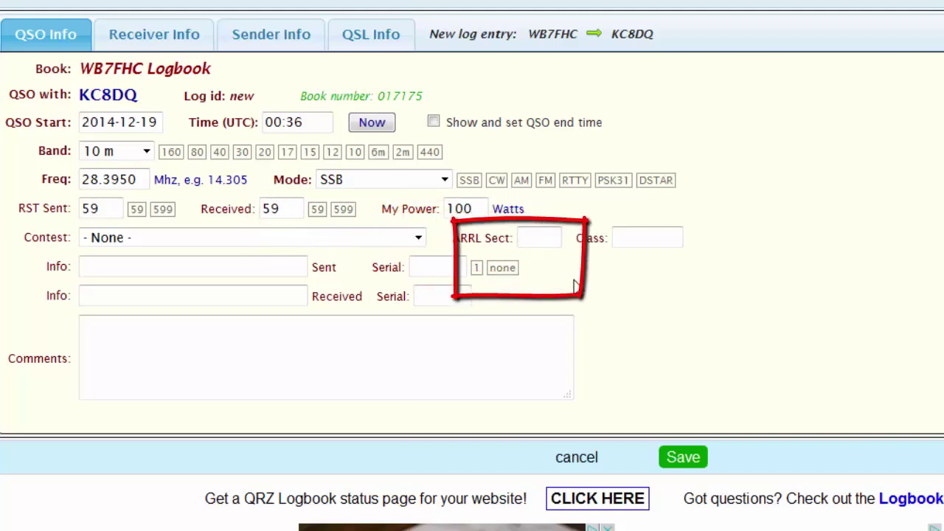
{"action": "type", "text": "O"}
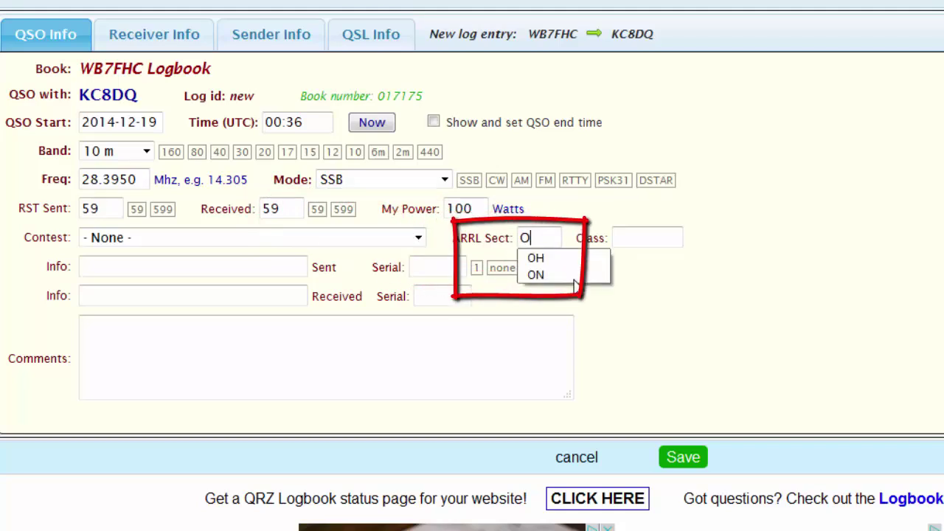
{"action": "type", "text": "H"}
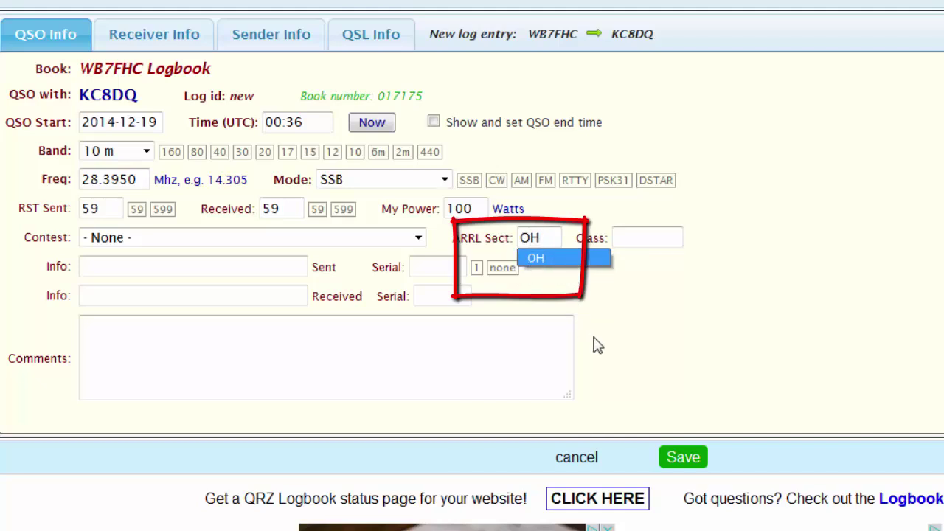
{"action": "left_click", "coordinate": [490, 348]}
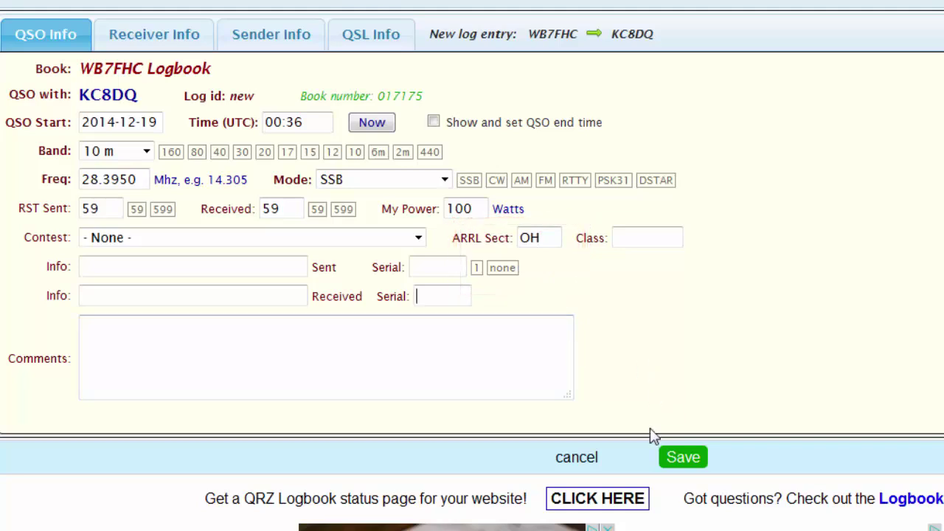
{"action": "left_click", "coordinate": [684, 458]}
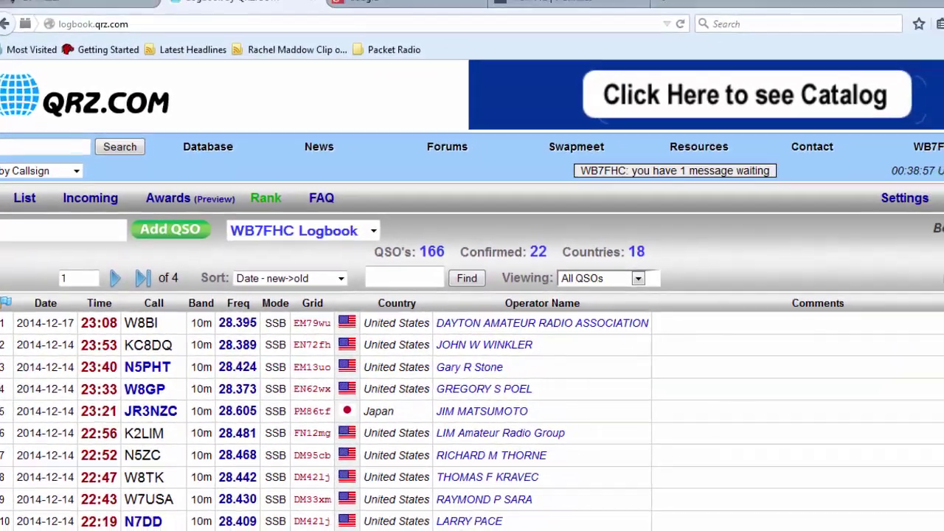
Review the list of logged QSOs in the logbook, sorted from newest to oldest
{"action": "scroll", "coordinate": [624, 385], "scroll_direction": "down", "scroll_amount": 2}
{"action": "scroll", "coordinate": [623, 386], "scroll_direction": "down", "scroll_amount": 10}
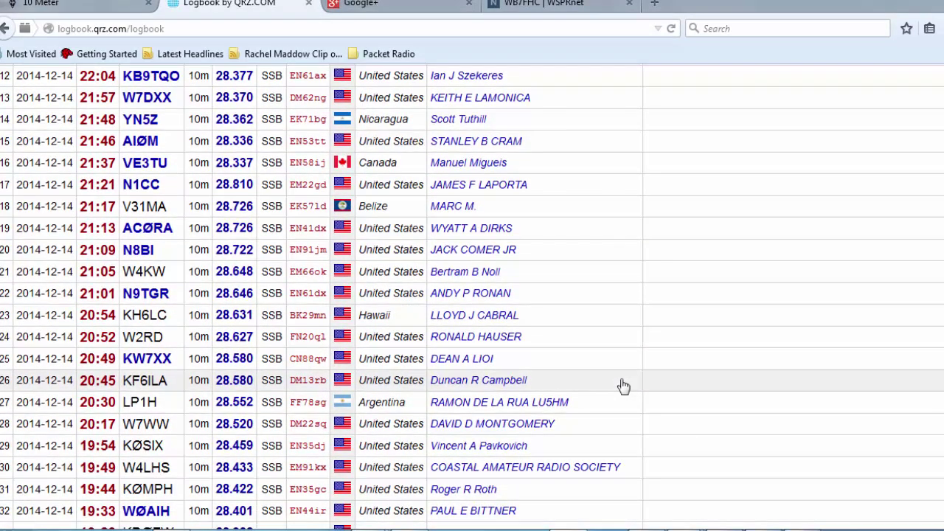
{"action": "scroll", "coordinate": [624, 385], "scroll_direction": "up", "scroll_amount": 10}
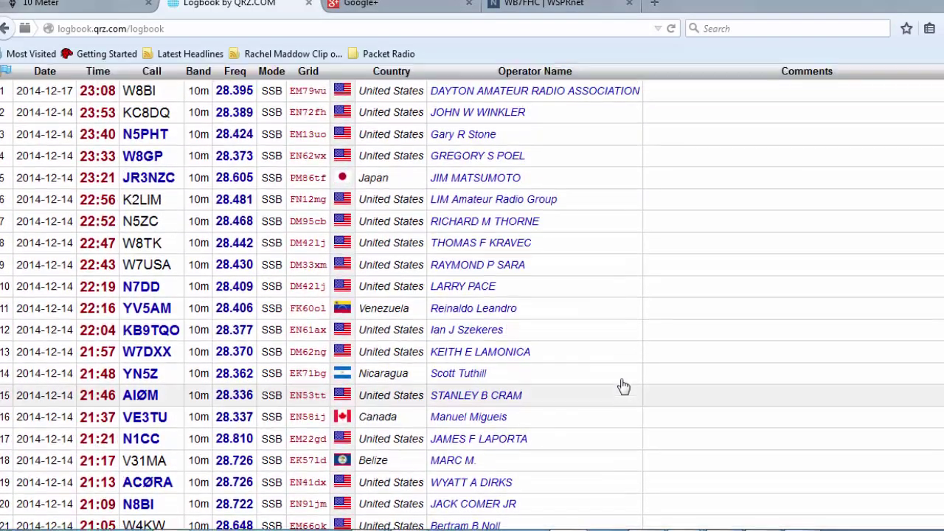
{"action": "scroll", "coordinate": [624, 386], "scroll_direction": "down", "scroll_amount": 2}
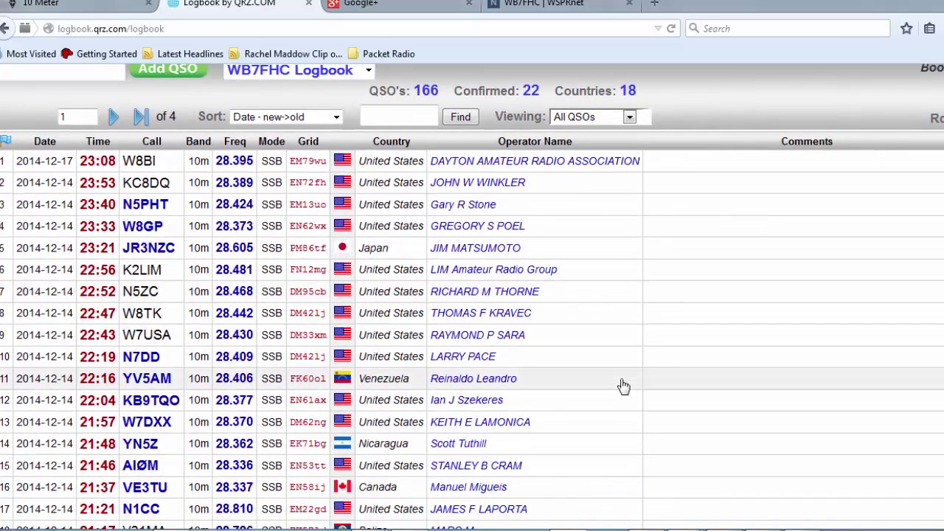
{"action": "scroll", "coordinate": [624, 386], "scroll_direction": "down", "scroll_amount": 2}
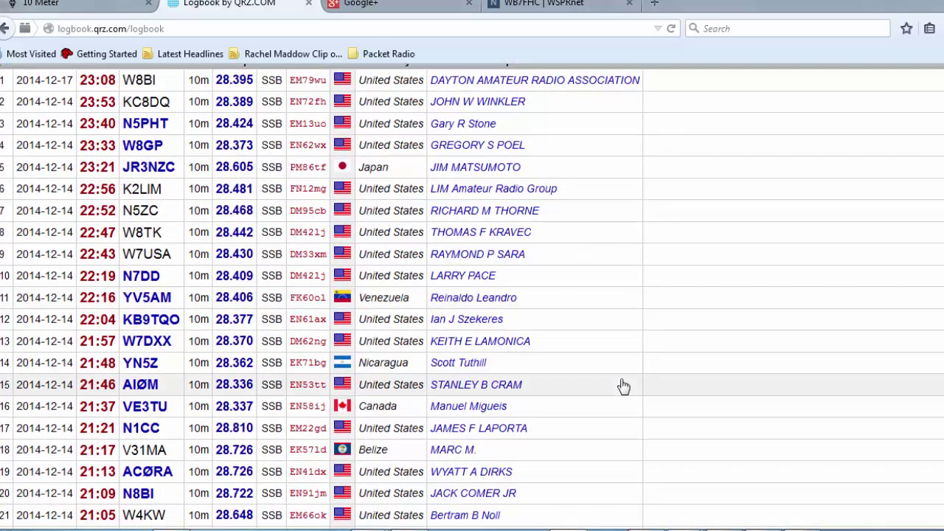
{"action": "scroll", "coordinate": [623, 386], "scroll_direction": "down", "scroll_amount": 8}
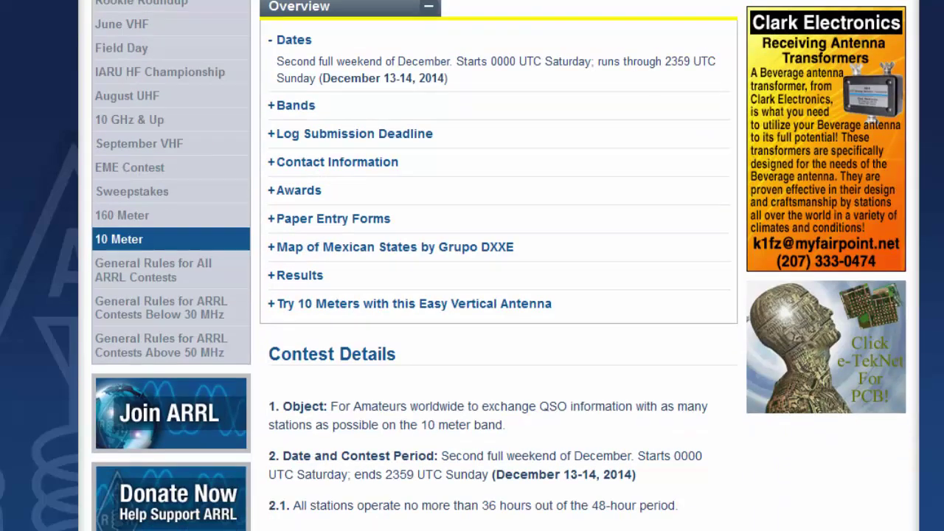
Read the ARRL 10 Meter contest rules on categories, exchange, scoring, awards and log submission
{"action": "scroll", "coordinate": [472, 266], "scroll_direction": "down", "scroll_amount": 15}
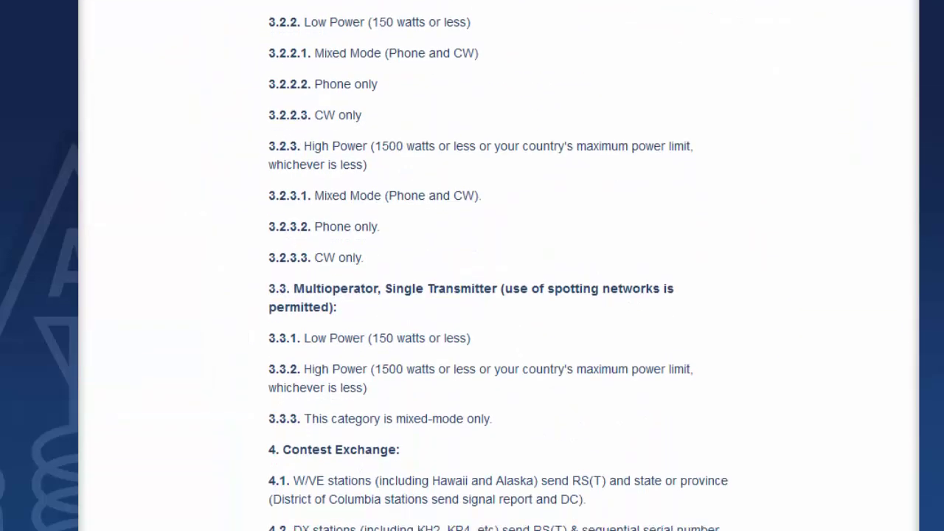
{"action": "scroll", "coordinate": [473, 266], "scroll_direction": "down", "scroll_amount": 14}
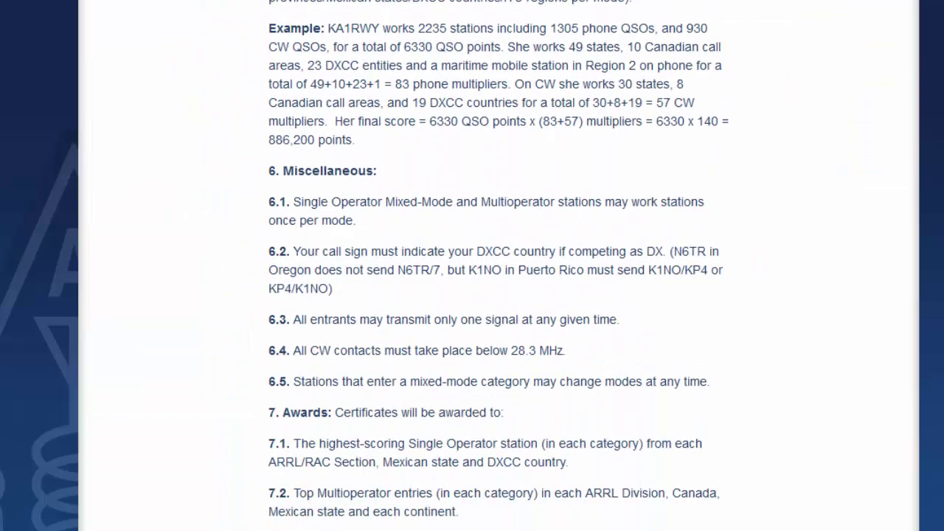
{"action": "scroll", "coordinate": [472, 266], "scroll_direction": "down", "scroll_amount": 5}
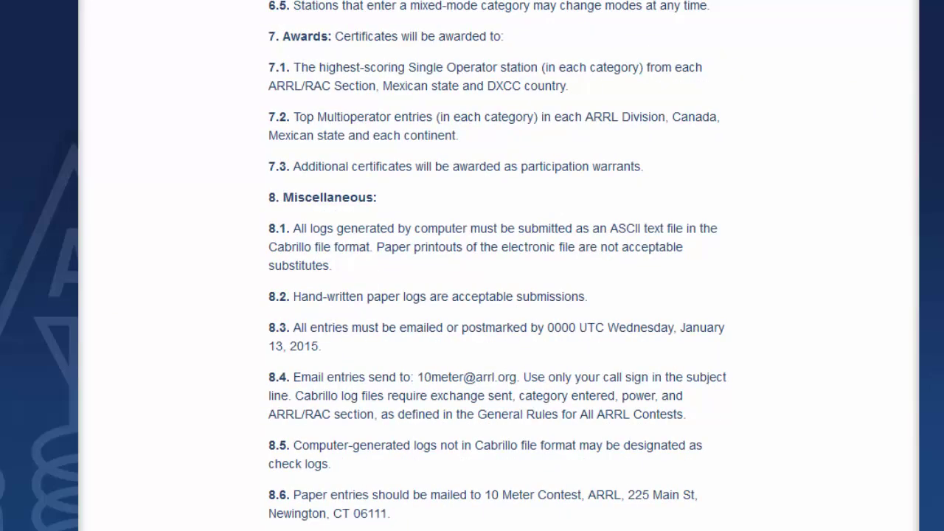
{"action": "scroll", "coordinate": [472, 265], "scroll_direction": "up", "scroll_amount": 3}
{"action": "scroll", "coordinate": [472, 266], "scroll_direction": "down", "scroll_amount": 5}
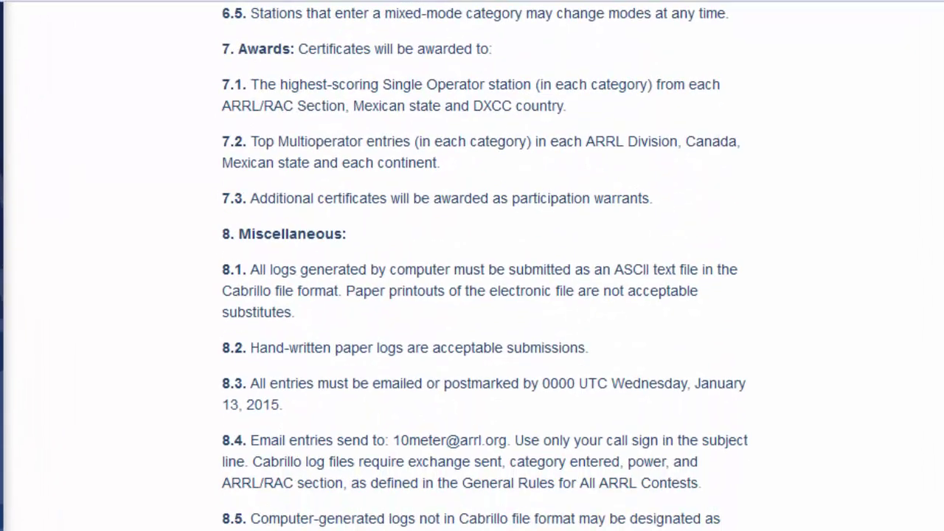
{"action": "scroll", "coordinate": [473, 265], "scroll_direction": "down", "scroll_amount": 3}
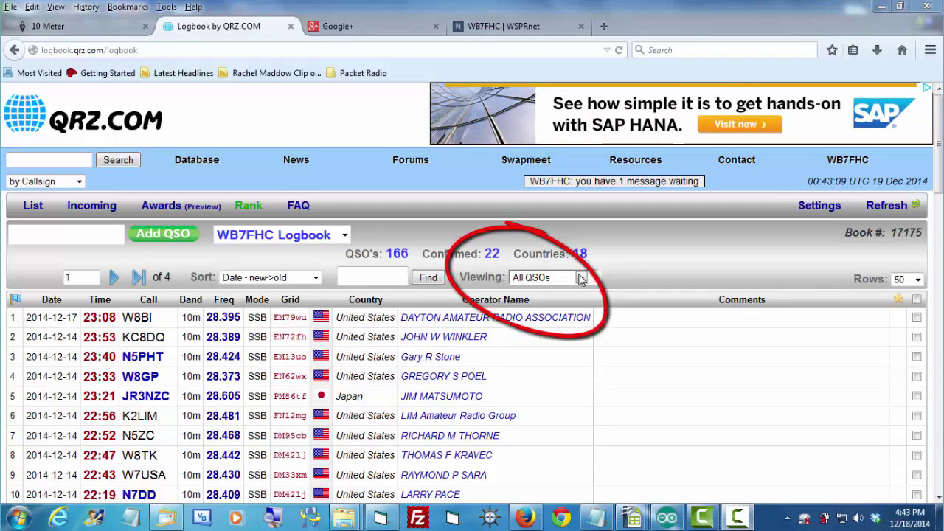
Filter the logbook with Custom View 3 and open its view options
{"action": "left_click", "coordinate": [580, 278]}
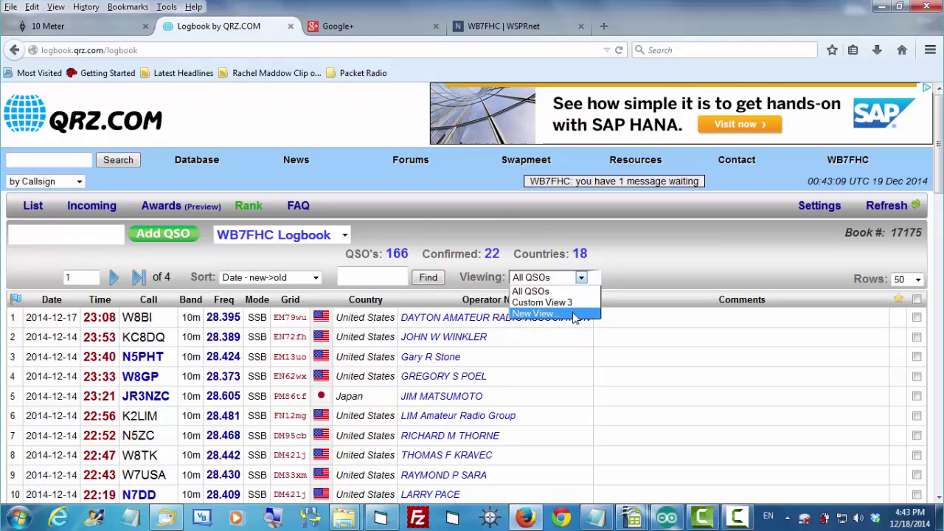
{"action": "left_click", "coordinate": [573, 303]}
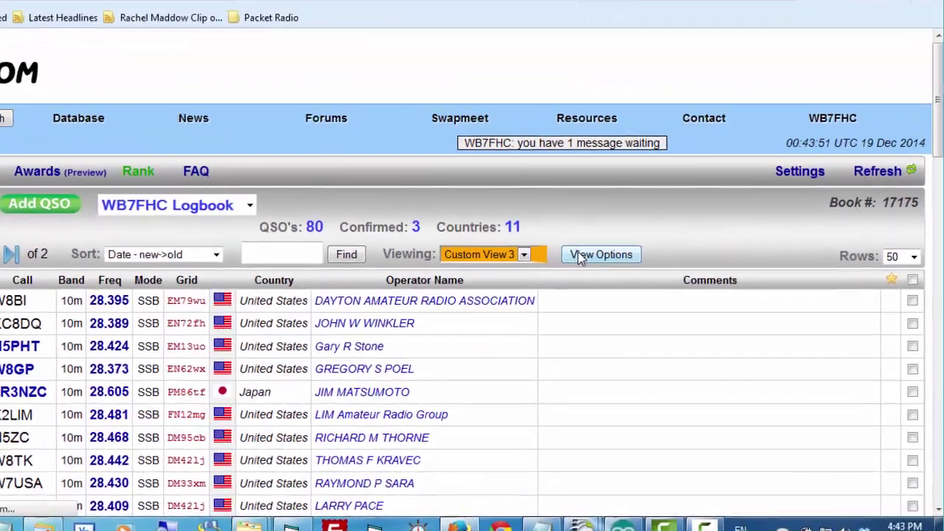
{"action": "left_click", "coordinate": [583, 255]}
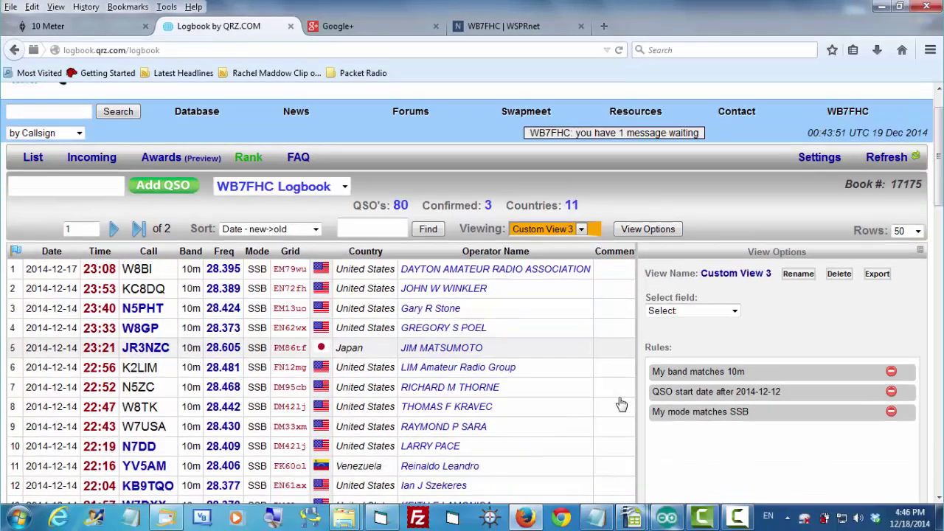
Check the QSOs filtered by Custom View 3 and export that view as an ADIF file
{"action": "scroll", "coordinate": [641, 426], "scroll_direction": "down", "scroll_amount": 7}
{"action": "scroll", "coordinate": [621, 403], "scroll_direction": "down", "scroll_amount": 4}
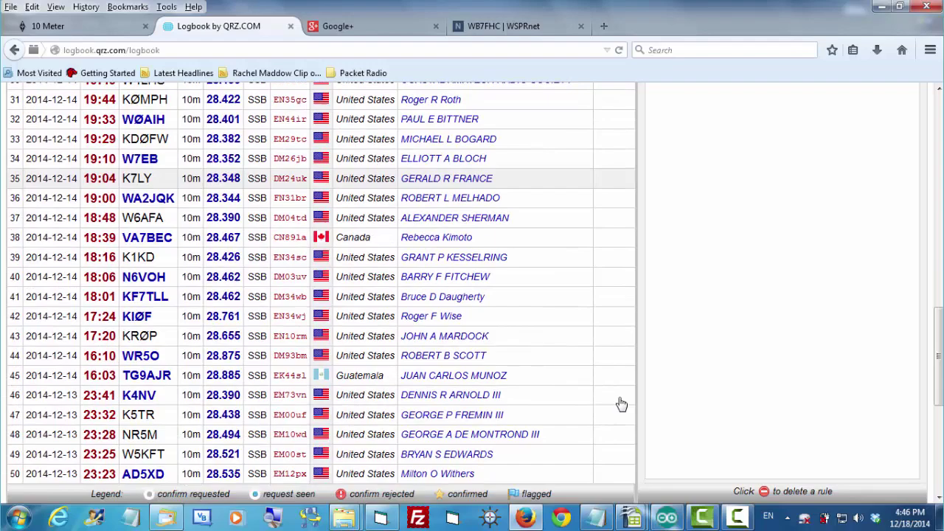
{"action": "scroll", "coordinate": [622, 404], "scroll_direction": "up", "scroll_amount": 10}
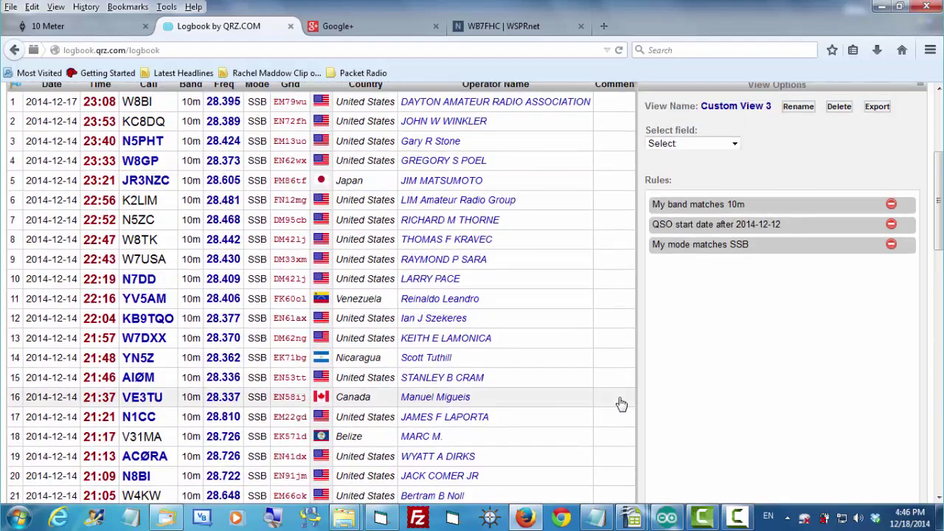
{"action": "scroll", "coordinate": [621, 403], "scroll_direction": "up", "scroll_amount": 3}
{"action": "scroll", "coordinate": [621, 403], "scroll_direction": "down", "scroll_amount": 2}
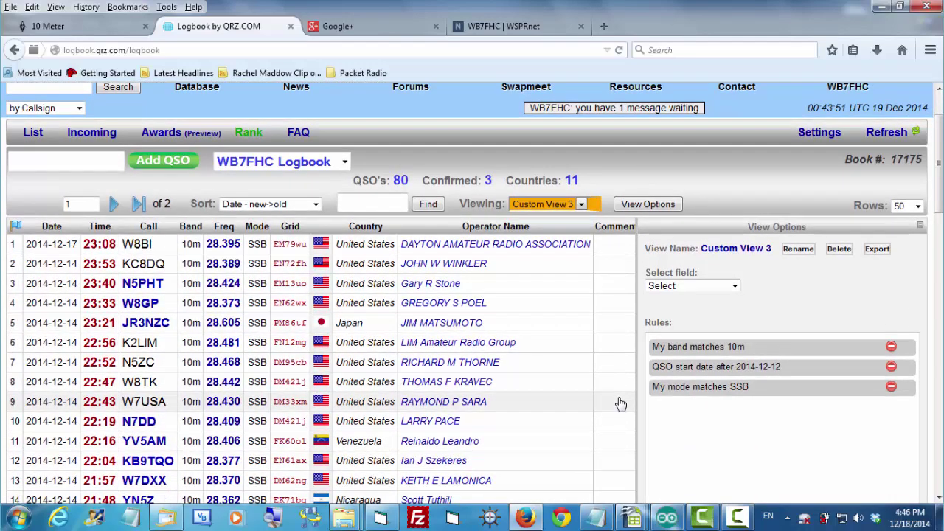
{"action": "left_click", "coordinate": [880, 252]}
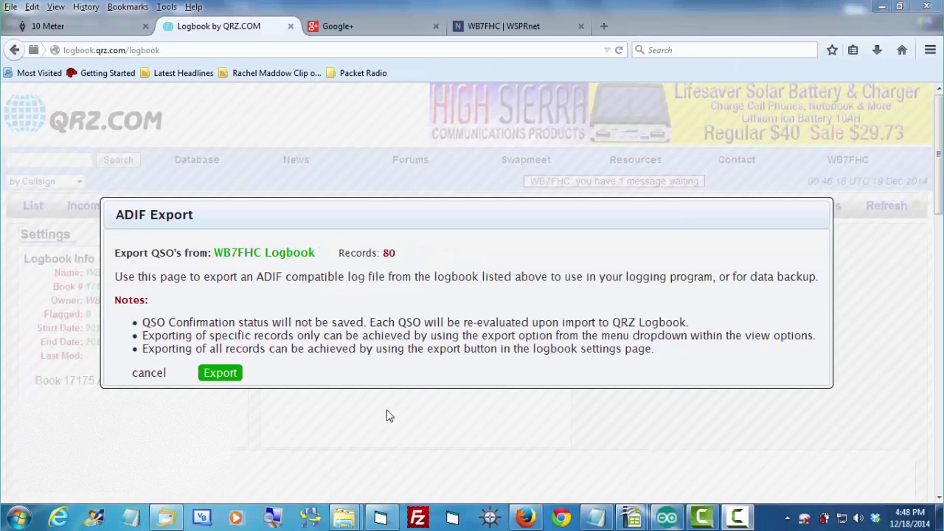
{"action": "left_click", "coordinate": [212, 372]}
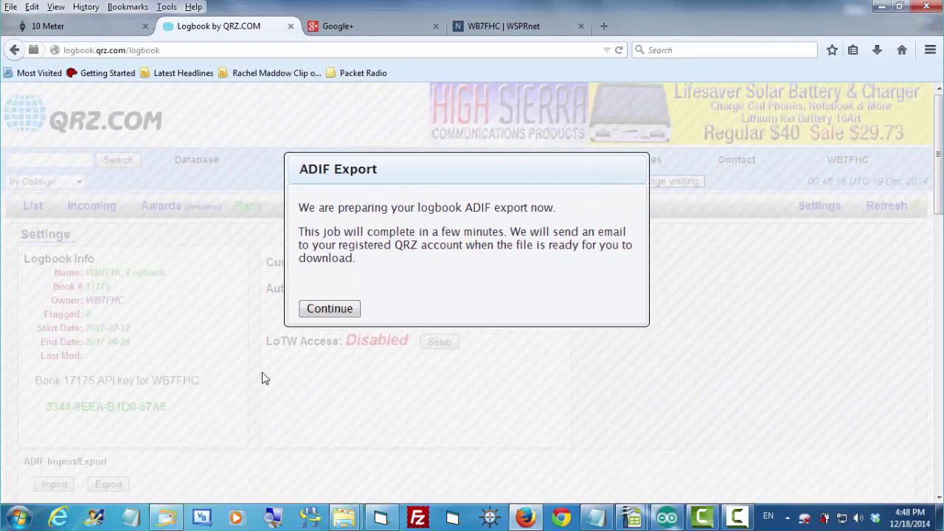
{"action": "left_click", "coordinate": [347, 309]}
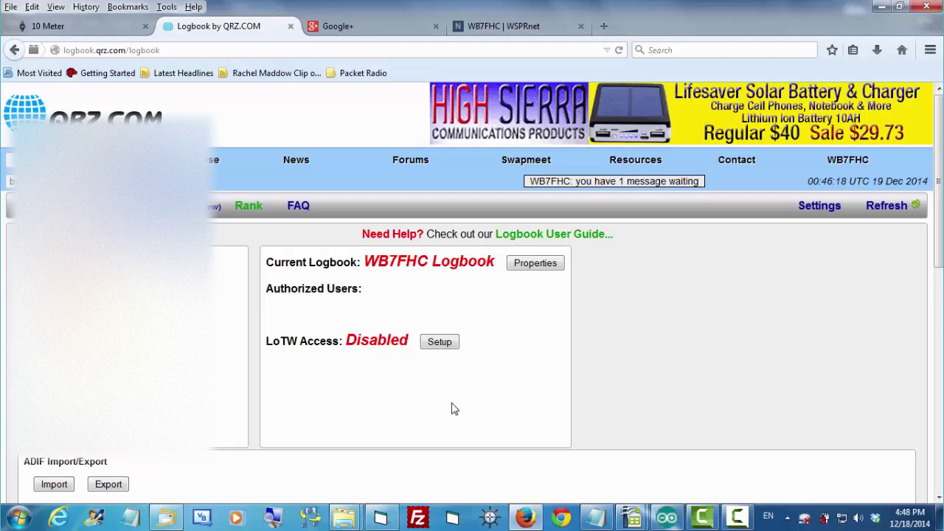
Download the first export in the ADIF import/export list and save wb7fhc.17175.20141215182532.adi to disk
{"action": "scroll", "coordinate": [454, 410], "scroll_direction": "down", "scroll_amount": 5}
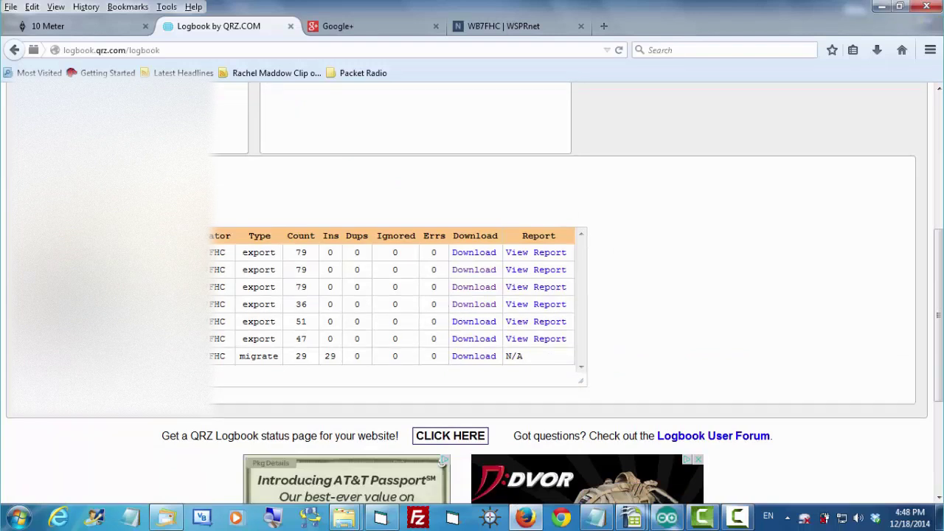
{"action": "left_click", "coordinate": [475, 253]}
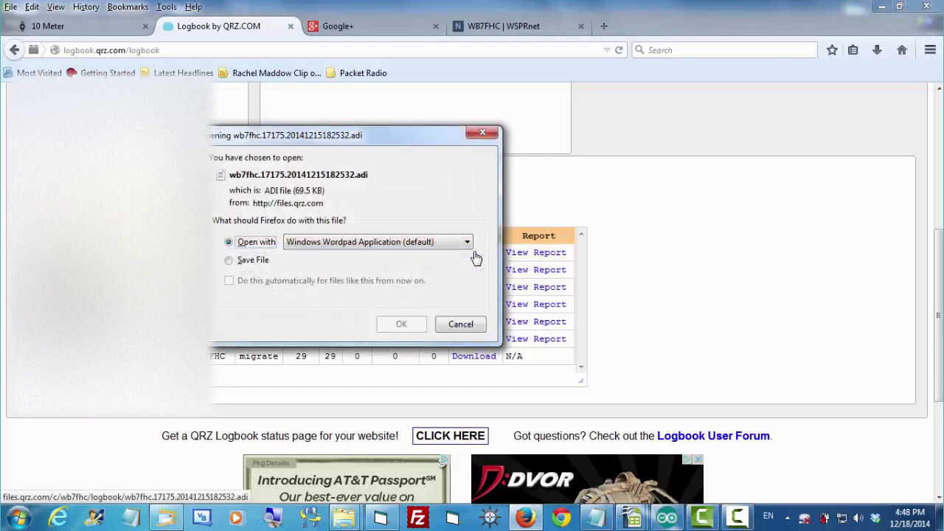
{"action": "left_click", "coordinate": [250, 263]}
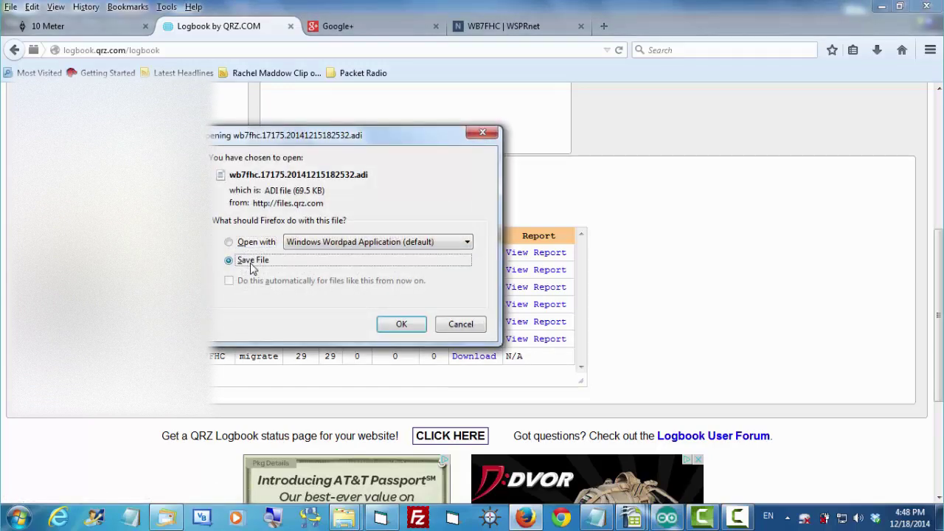
{"action": "left_click", "coordinate": [402, 329]}
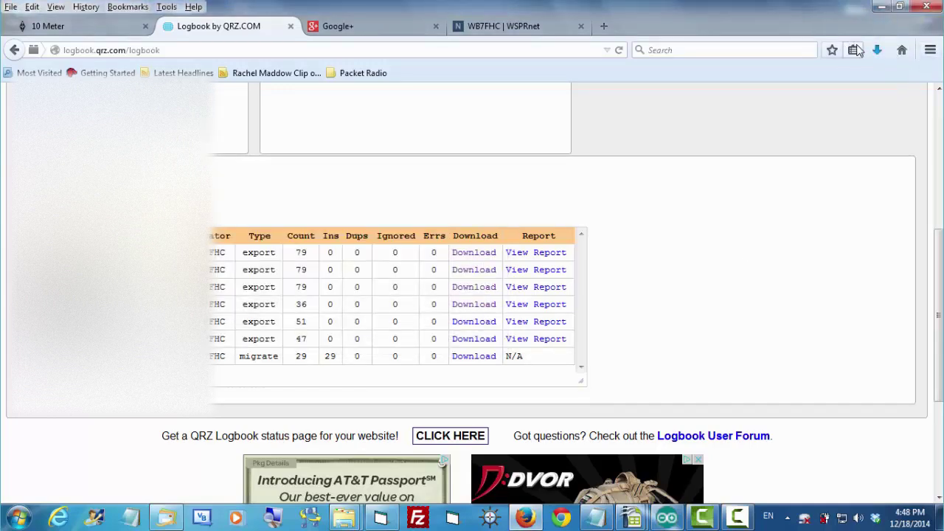
Open the folder containing the downloaded wb7fhc.17175.20141215182532.adi file
{"action": "left_click", "coordinate": [879, 51]}
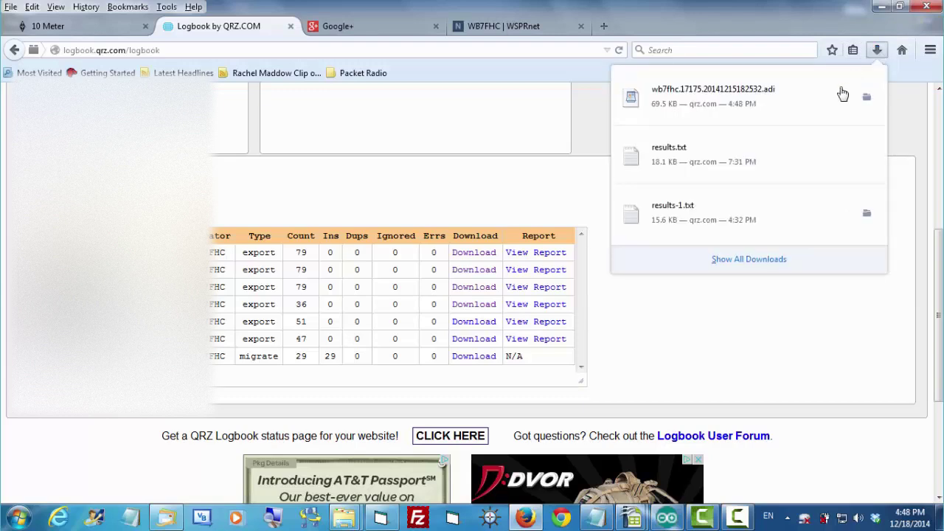
{"action": "right_click", "coordinate": [814, 100]}
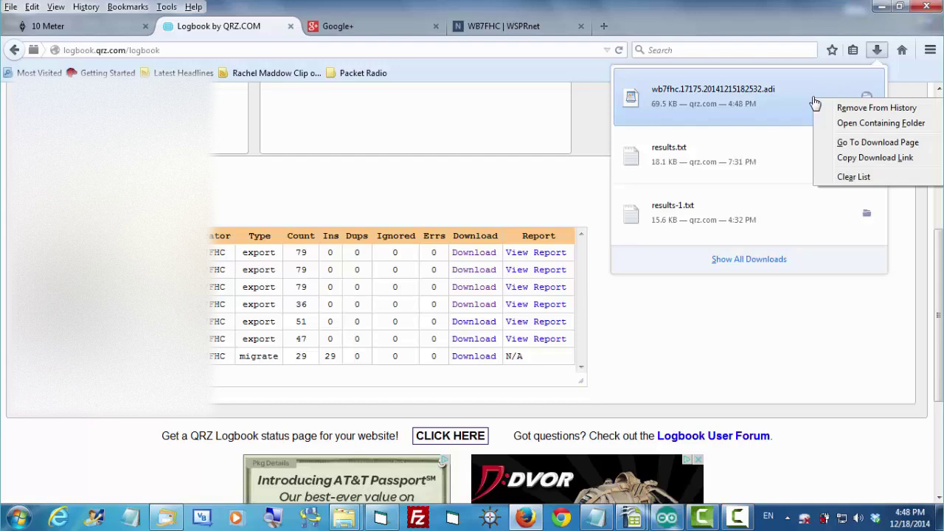
{"action": "left_click", "coordinate": [855, 127]}
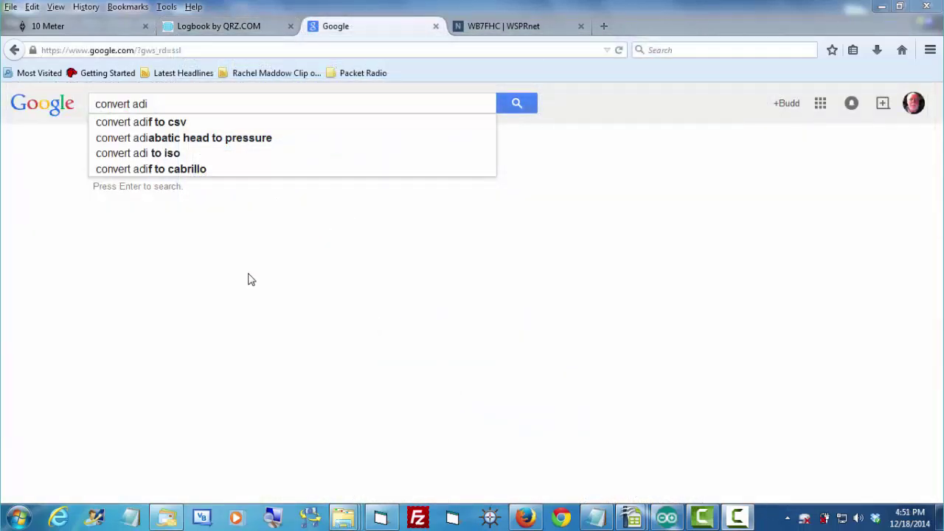
Search Google for "convert adif to cabrillo", and choose ARRL-10 as the contest name in the ADIF to Cabrillo converter
{"action": "left_click", "coordinate": [194, 171]}
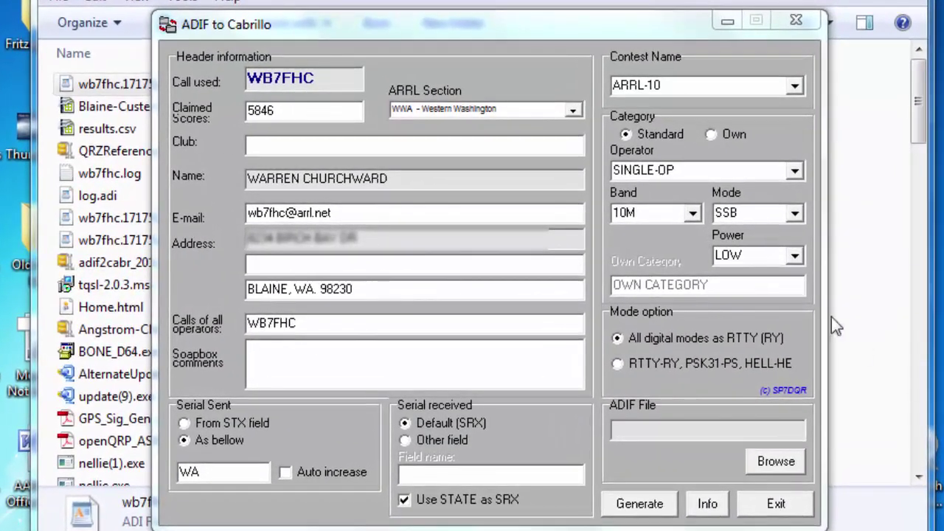
{"action": "left_click", "coordinate": [793, 88]}
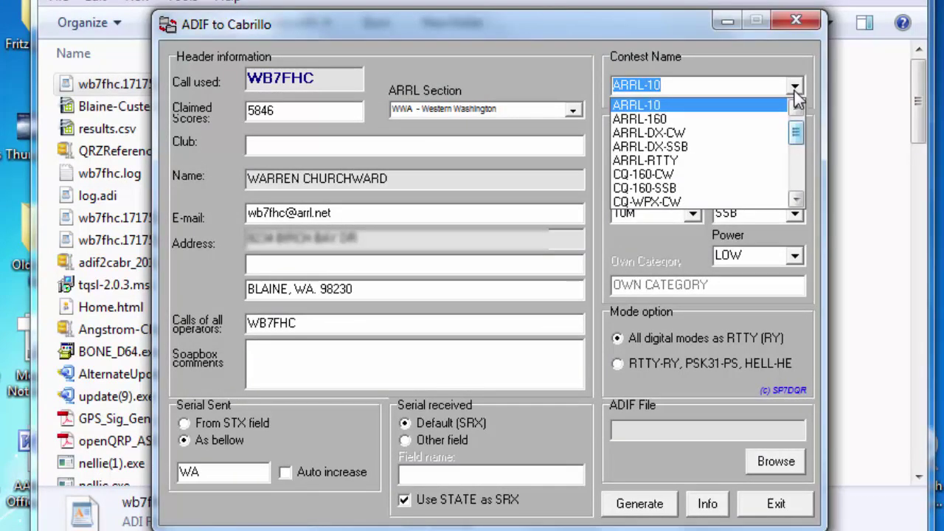
{"action": "left_click", "coordinate": [749, 106]}
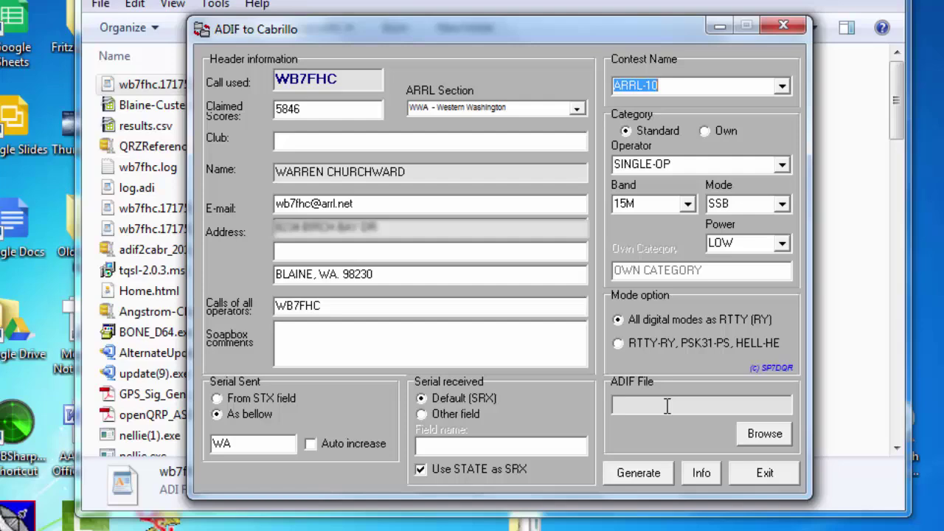
Load wb7fhc.17175.20141215182532.adi from Downloads into the converter and try to generate the Cabrillo file
{"action": "left_click", "coordinate": [766, 434]}
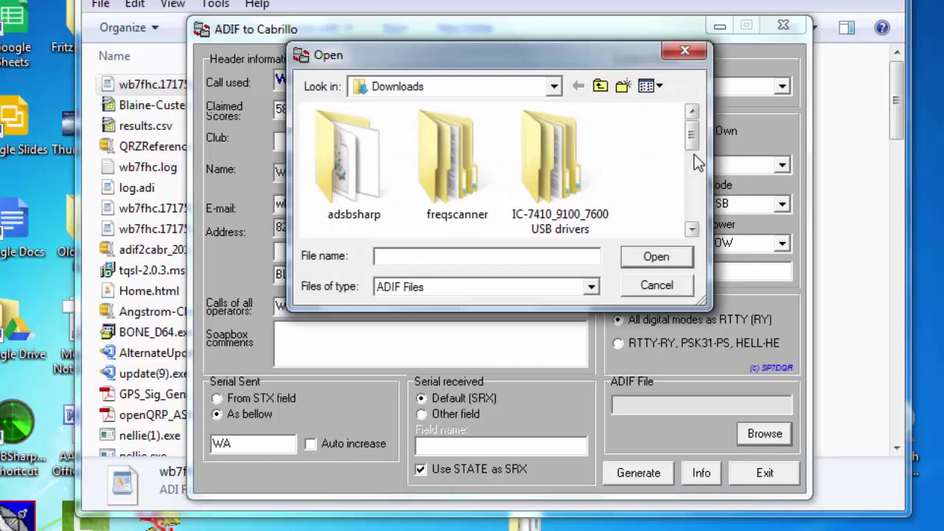
{"action": "left_click_drag", "start_coordinate": [694, 144], "coordinate": [691, 204]}
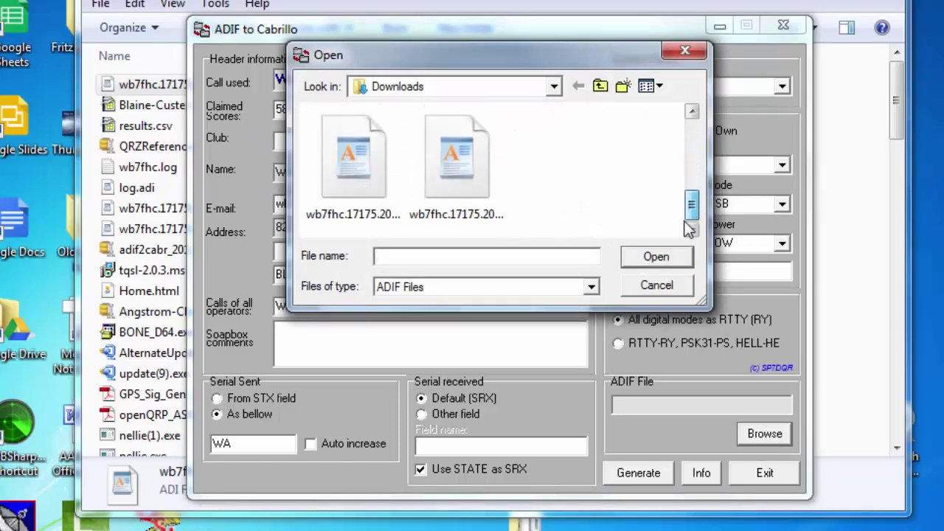
{"action": "left_click", "coordinate": [461, 181]}
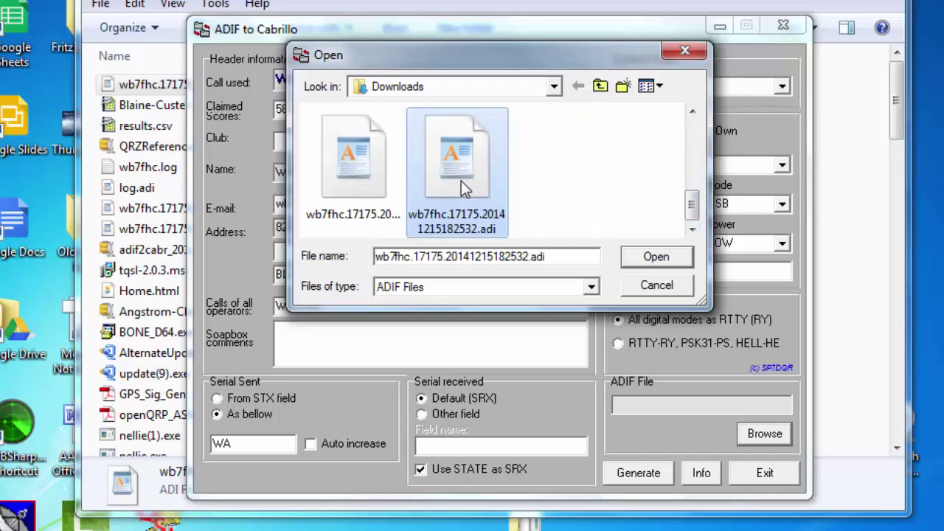
{"action": "left_click", "coordinate": [646, 265]}
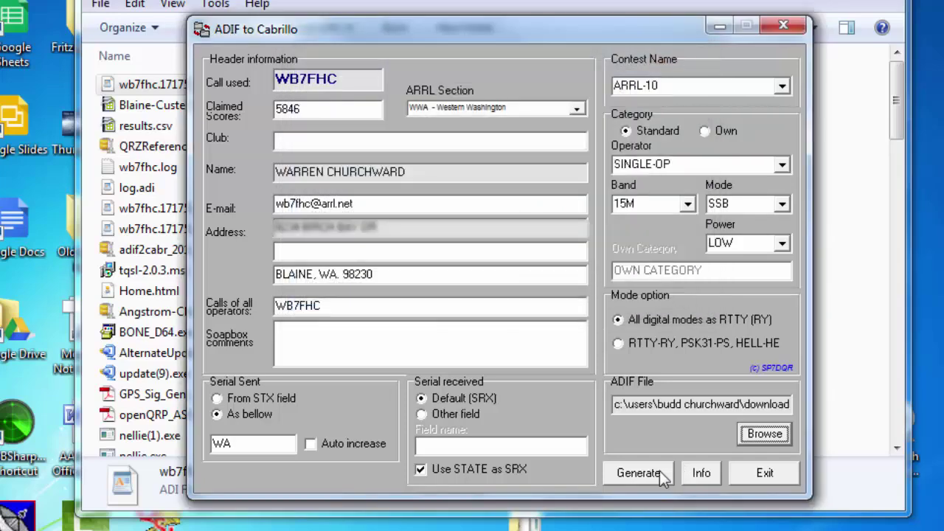
{"action": "left_click", "coordinate": [660, 471]}
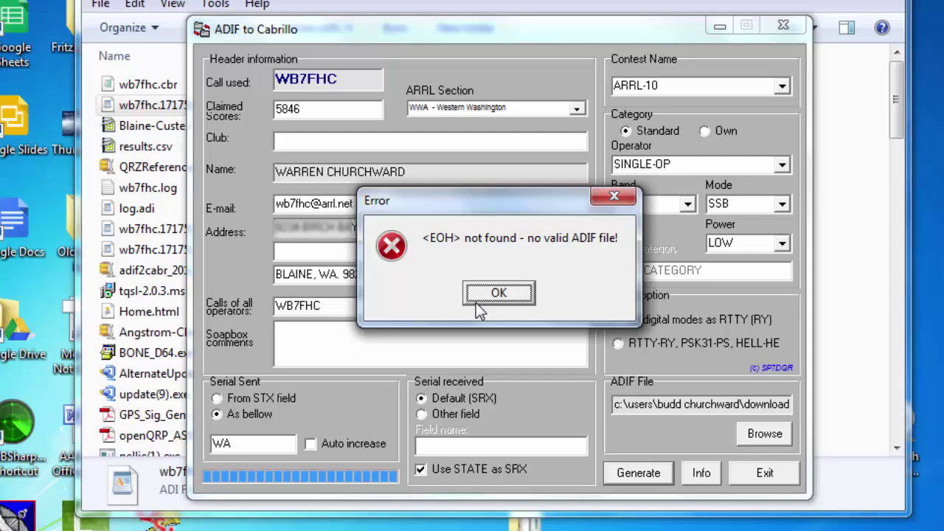
{"action": "left_click", "coordinate": [476, 301]}
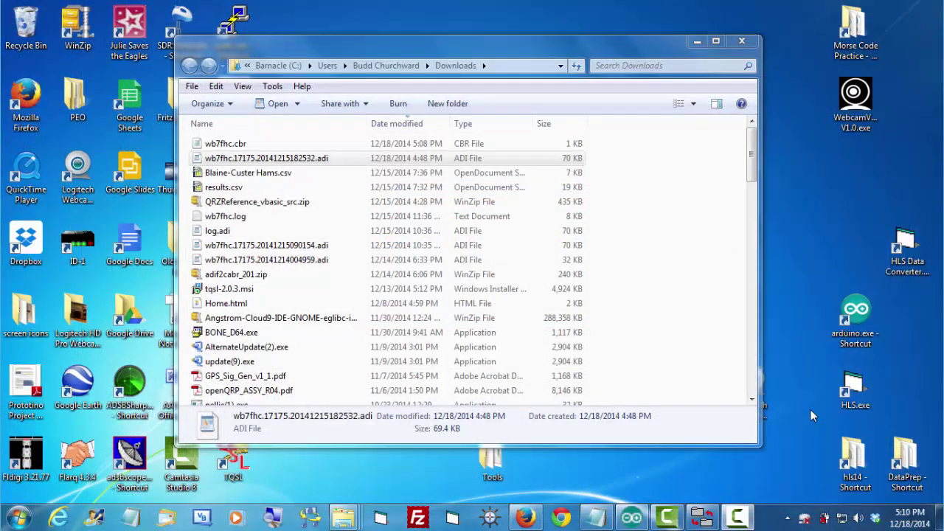
Examine the header and line layout of wb7fhc.17175.20141215182532.adi in Notepad, and close it
{"action": "left_click", "coordinate": [199, 162]}
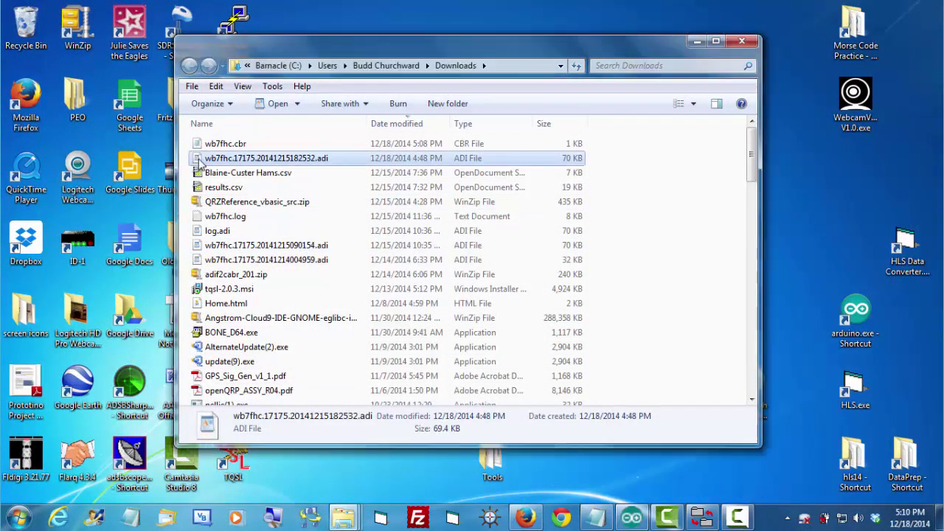
{"action": "right_click", "coordinate": [198, 161]}
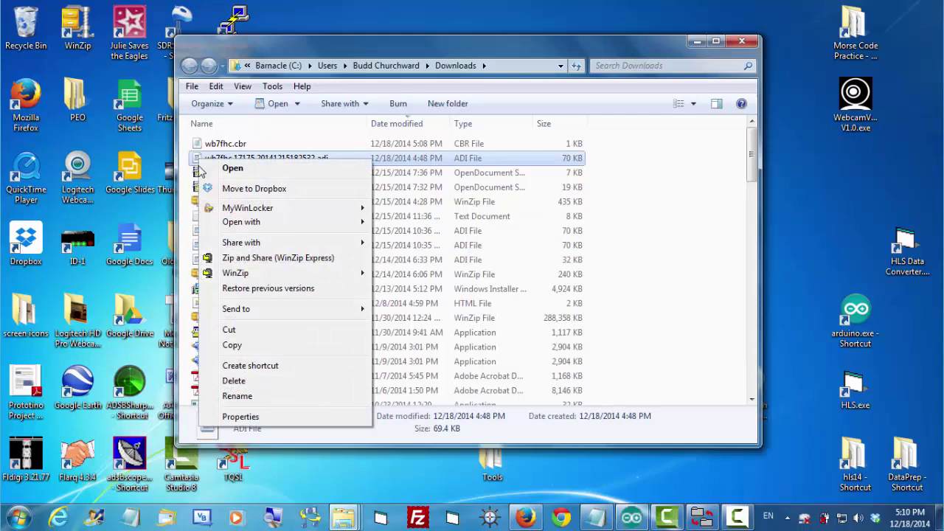
{"action": "mouse_move", "coordinate": [251, 226]}
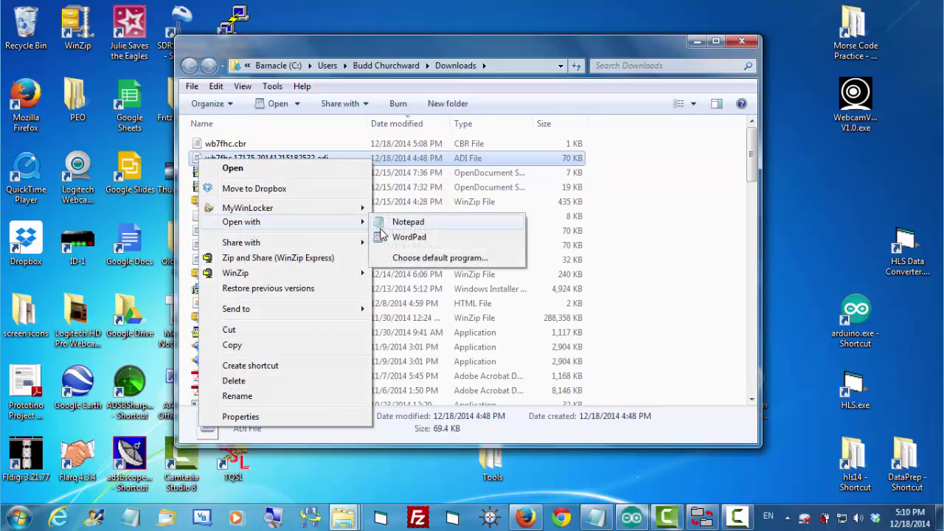
{"action": "left_click", "coordinate": [402, 223]}
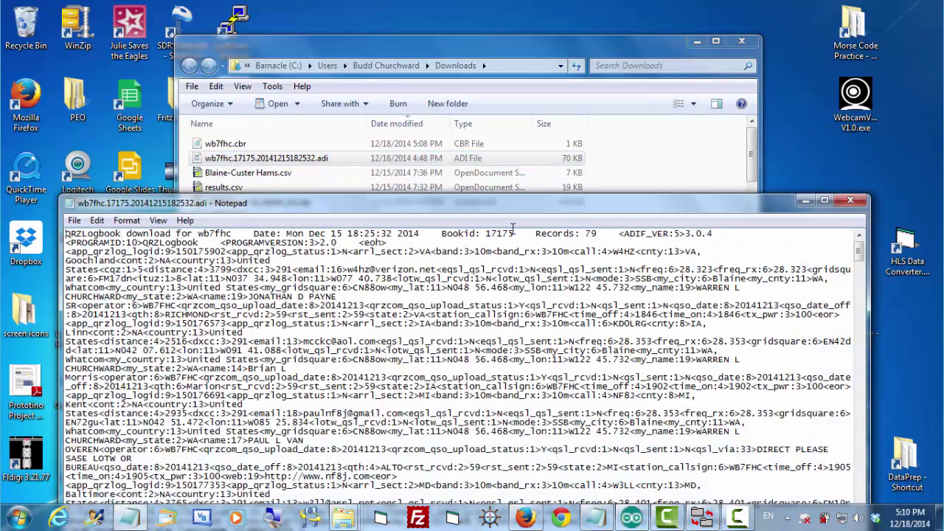
{"action": "left_click_drag", "start_coordinate": [507, 199], "coordinate": [504, 83]}
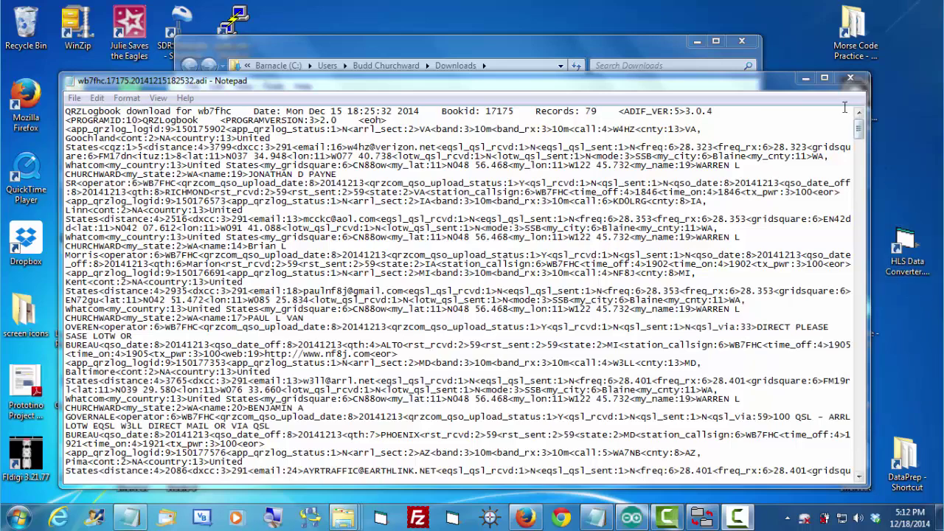
{"action": "left_click", "coordinate": [851, 79]}
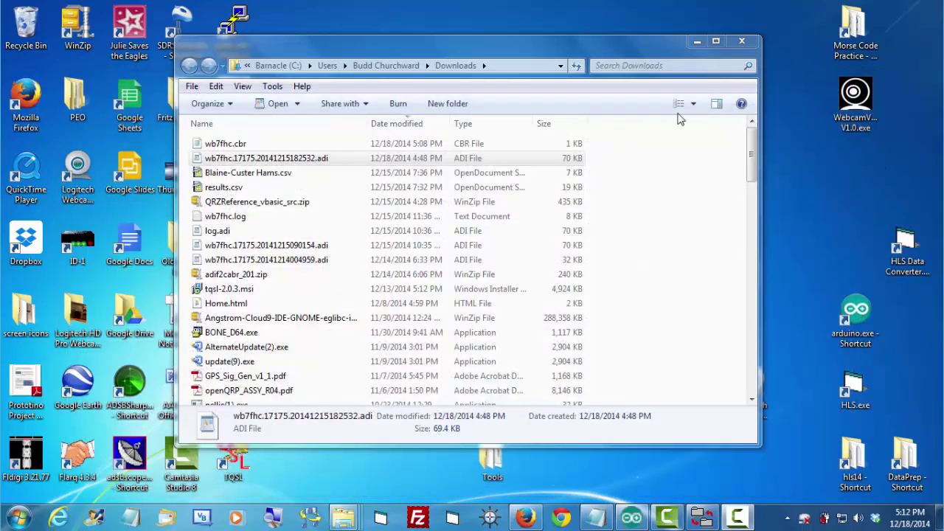
Open wb7fhc.17175.20141215182532.adi from the Downloads folder in WordPad
{"action": "right_click", "coordinate": [198, 161]}
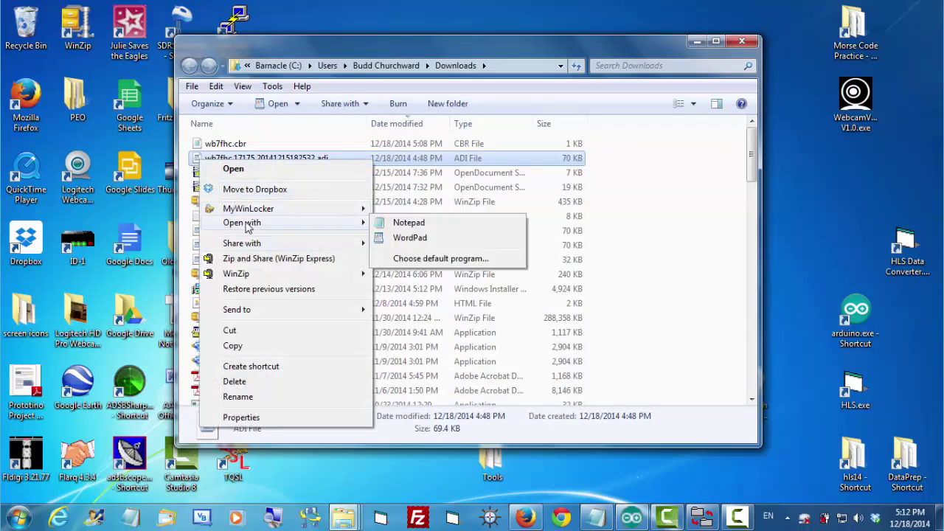
{"action": "mouse_move", "coordinate": [334, 223]}
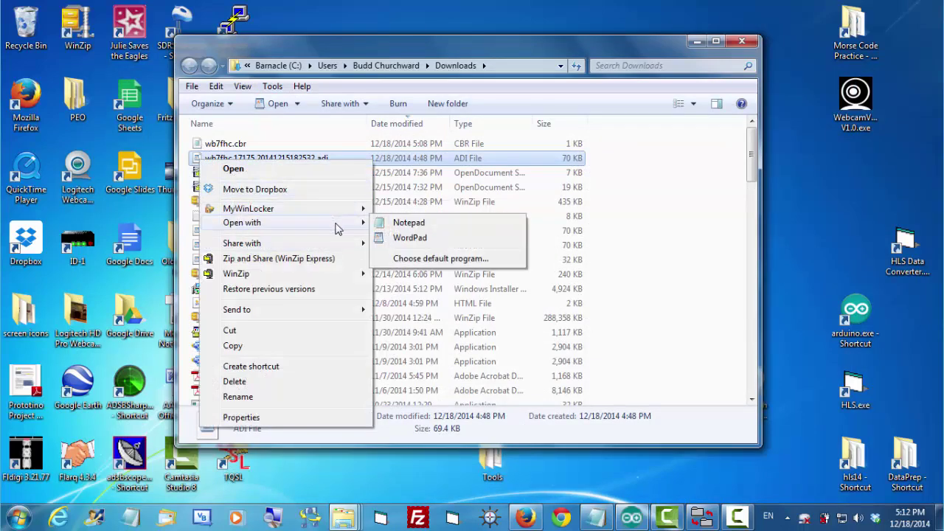
{"action": "left_click", "coordinate": [413, 238]}
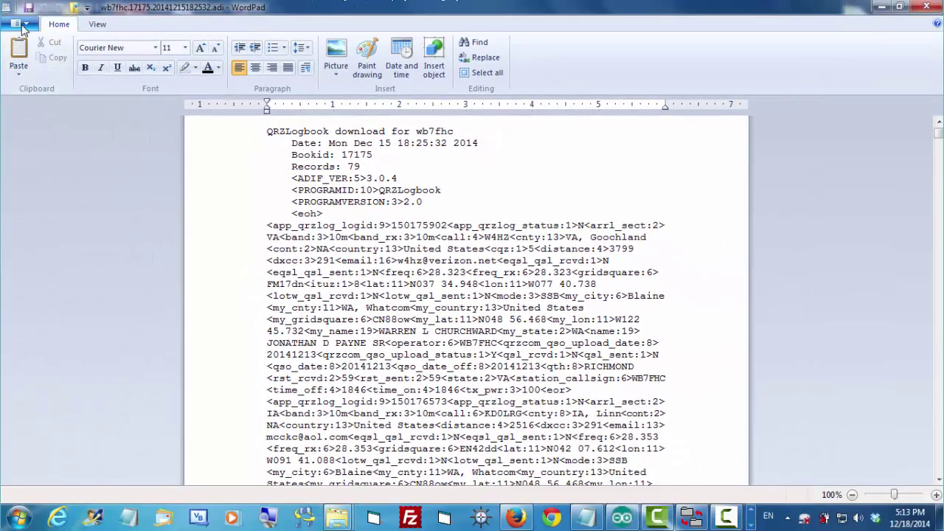
Save the log as a plain text document named mylog.adi in Downloads and close WordPad
{"action": "left_click", "coordinate": [23, 25]}
{"action": "mouse_move", "coordinate": [26, 148]}
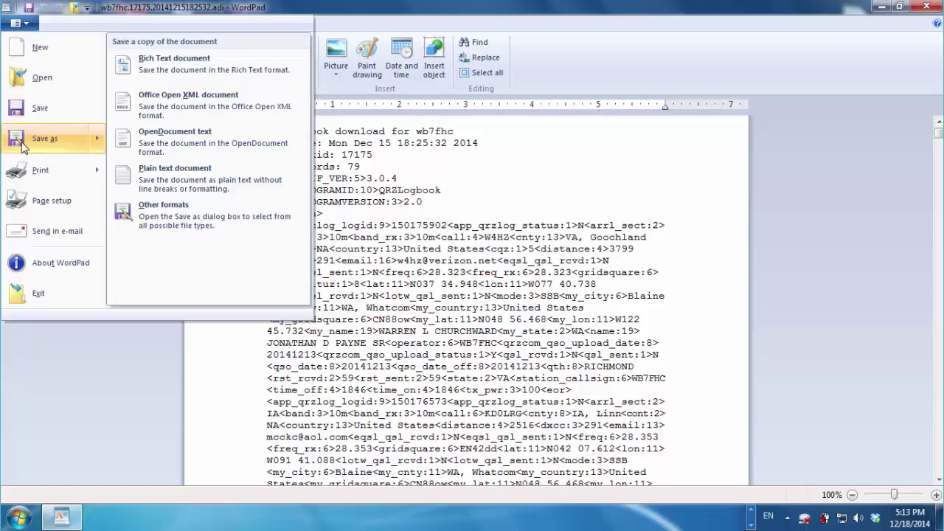
{"action": "left_click", "coordinate": [157, 188]}
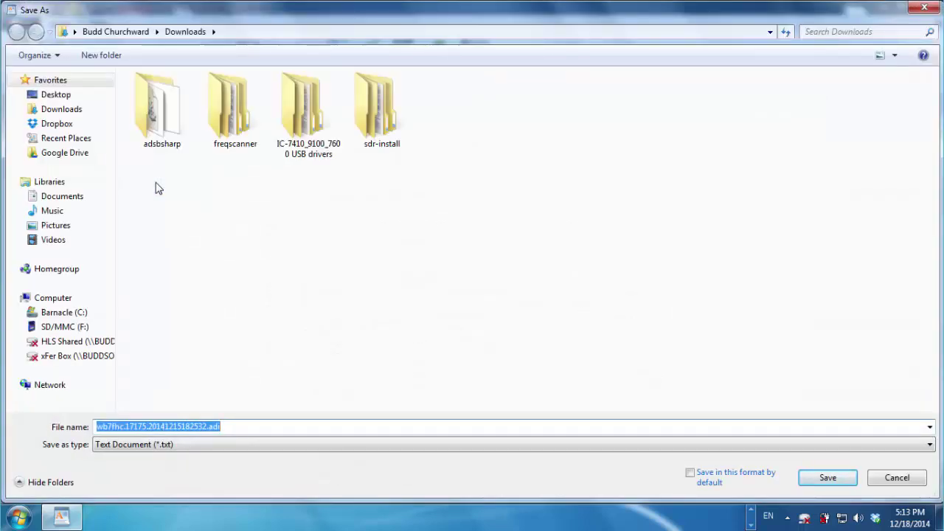
{"action": "key", "text": "BackSpace"}
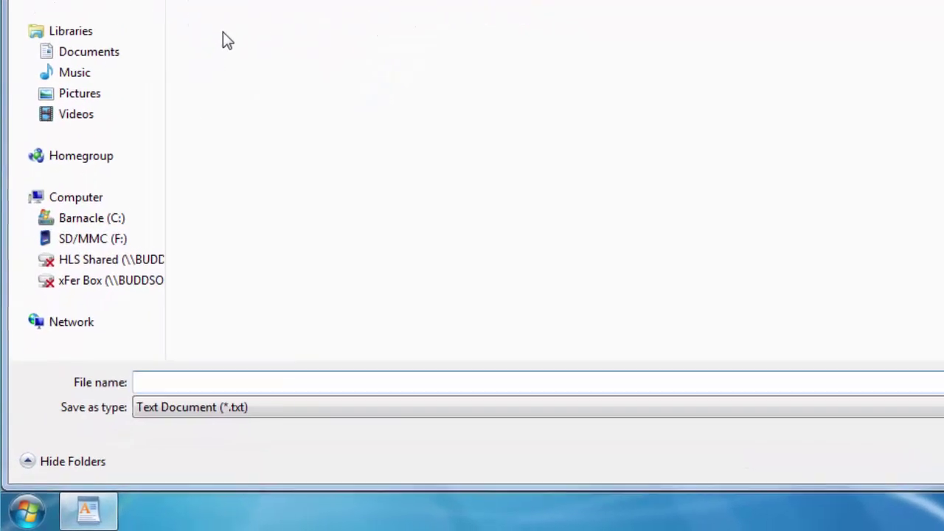
{"action": "type", "text": "myl"}
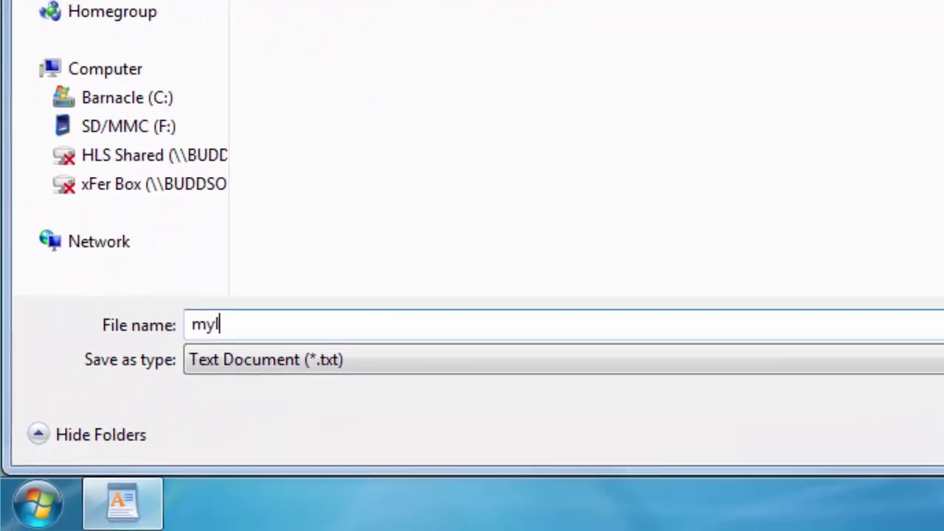
{"action": "type", "text": "og.adi"}
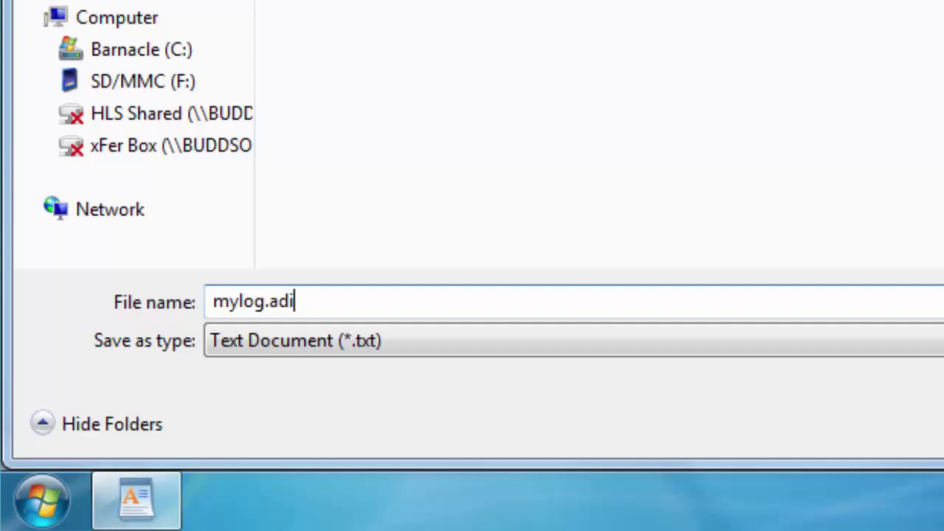
{"action": "key", "text": "Return"}
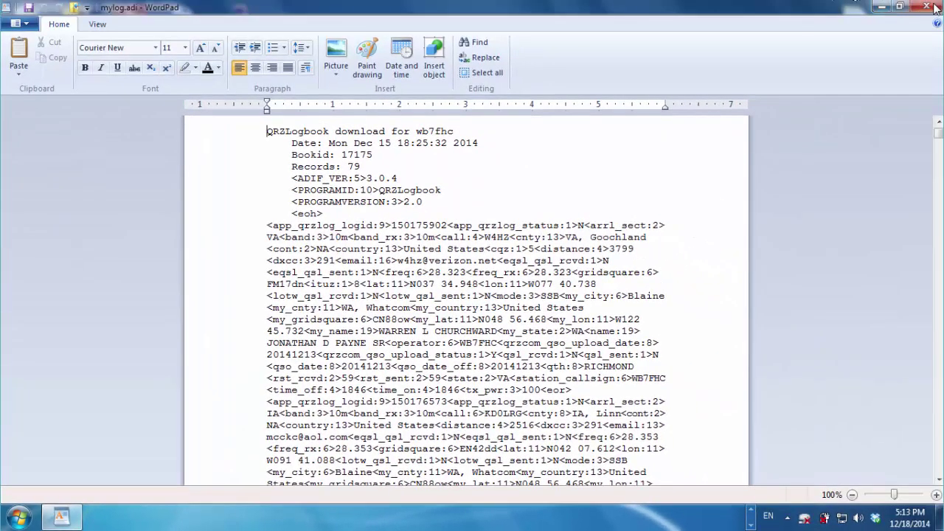
{"action": "left_click", "coordinate": [928, 7]}
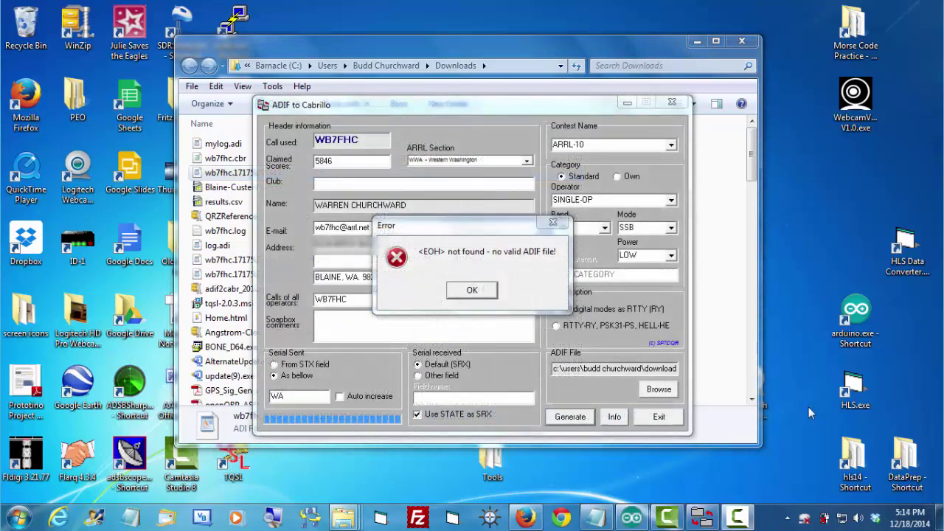
Load mylog.adi as the ADIF file in the ADIF to Cabrillo converter and generate the Cabrillo file
{"action": "left_click", "coordinate": [487, 295]}
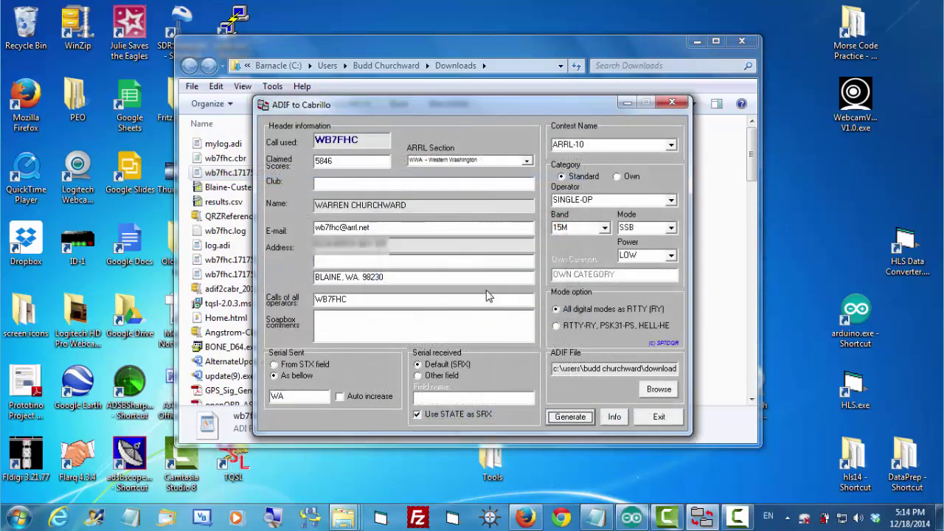
{"action": "left_click", "coordinate": [660, 391]}
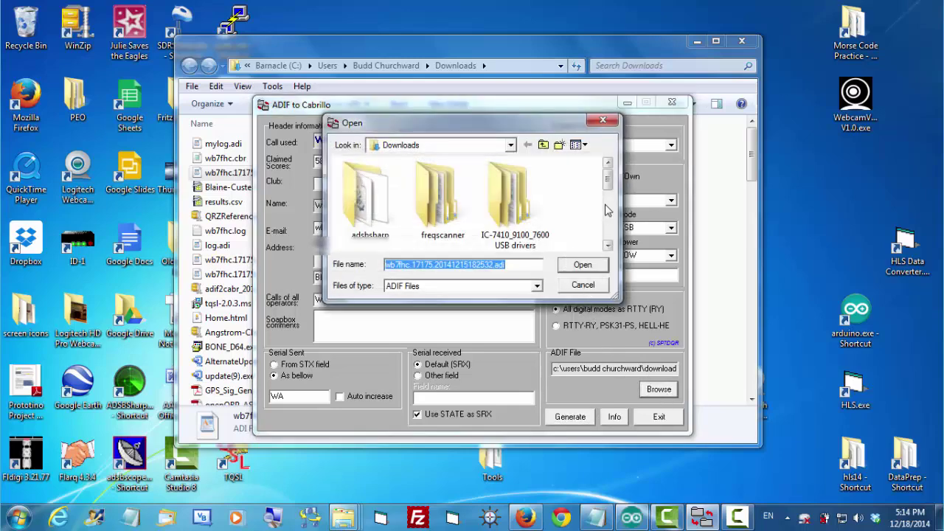
{"action": "left_click_drag", "start_coordinate": [609, 188], "coordinate": [609, 211]}
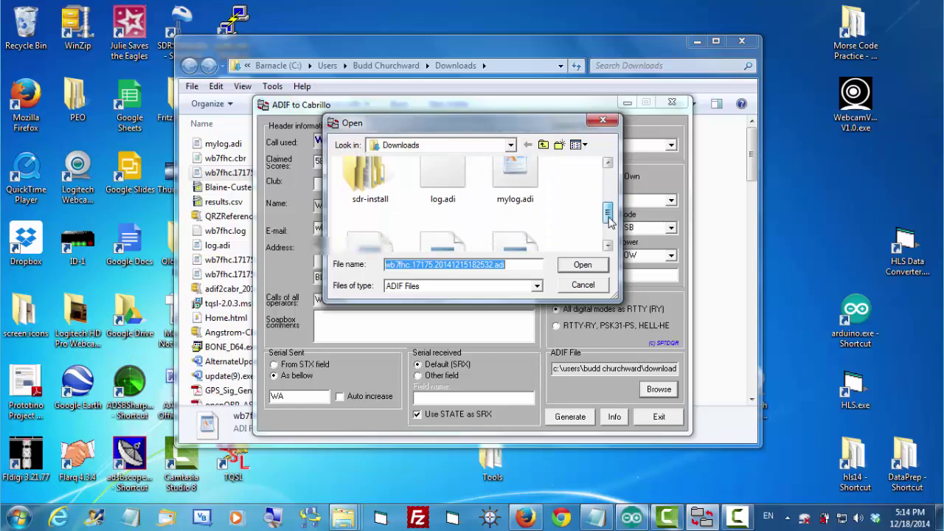
{"action": "left_click", "coordinate": [517, 197]}
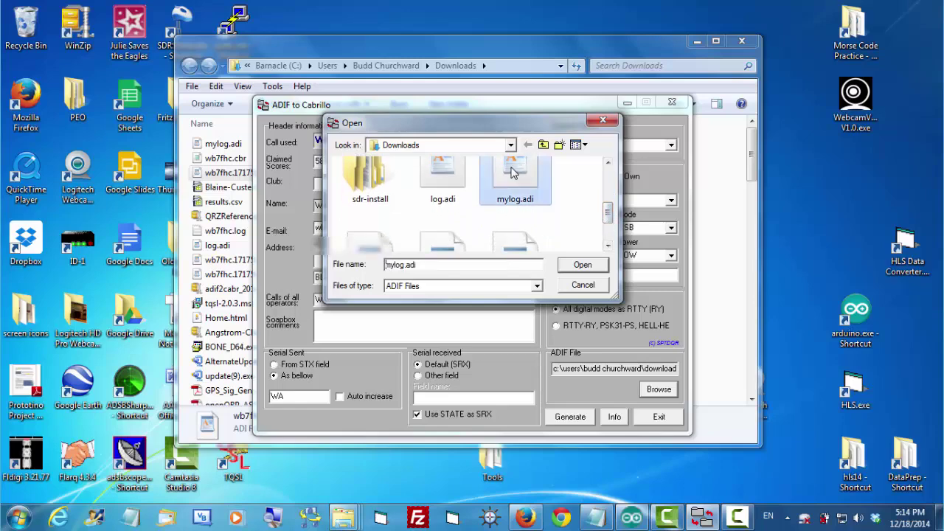
{"action": "left_click", "coordinate": [577, 267]}
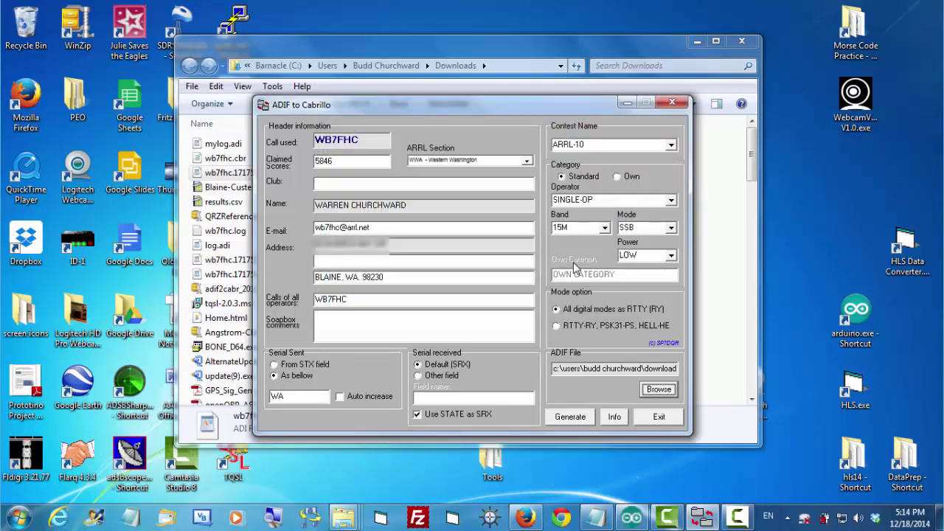
{"action": "left_click", "coordinate": [571, 417]}
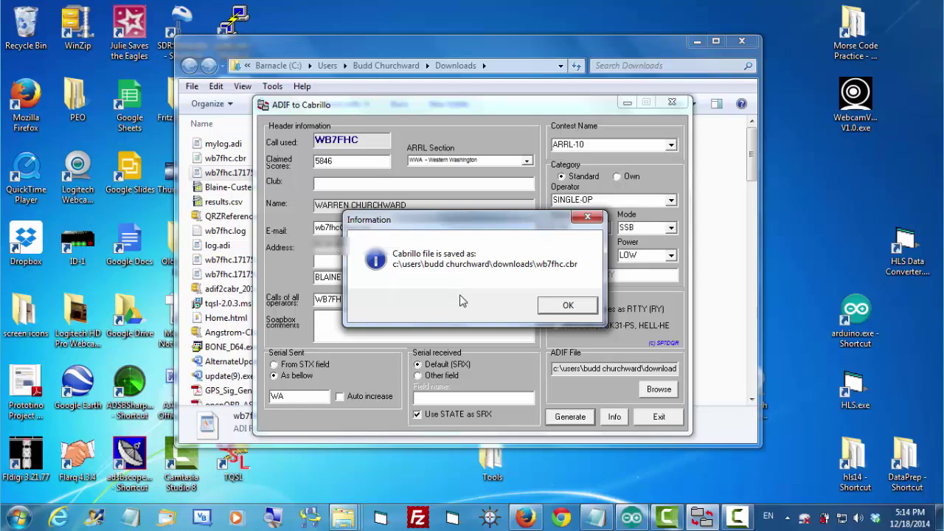
{"action": "left_click", "coordinate": [574, 309]}
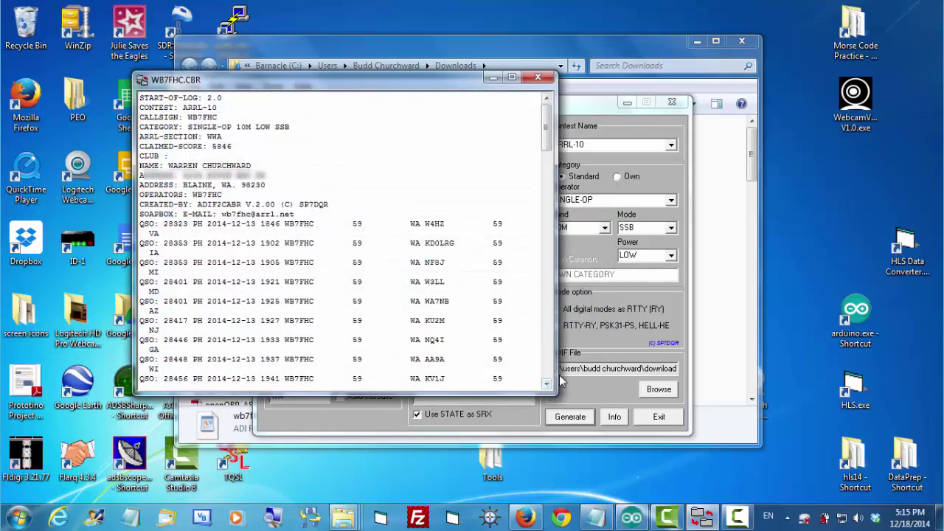
Enlarge the generated WB7FHC.CBR log and examine its header and QSO lines
{"action": "double_click", "coordinate": [424, 82]}
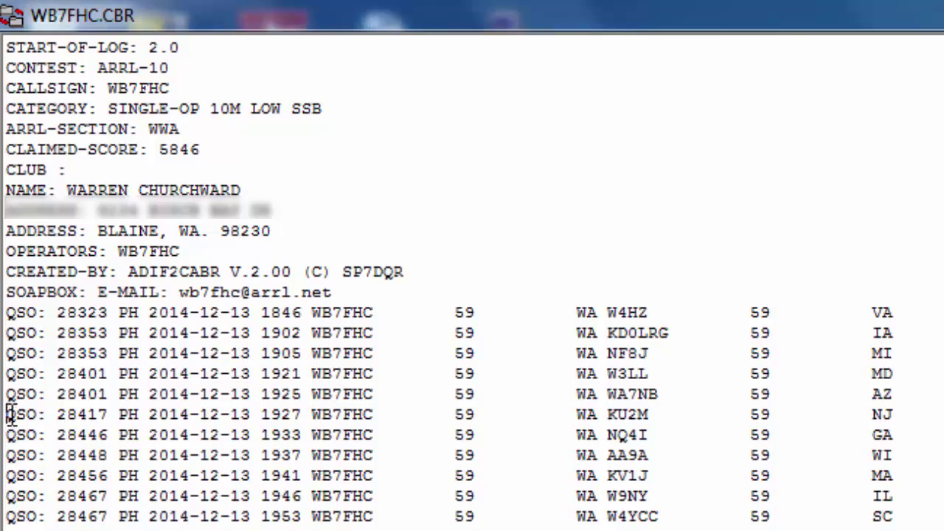
{"action": "left_click_drag", "start_coordinate": [9, 415], "coordinate": [6, 433]}
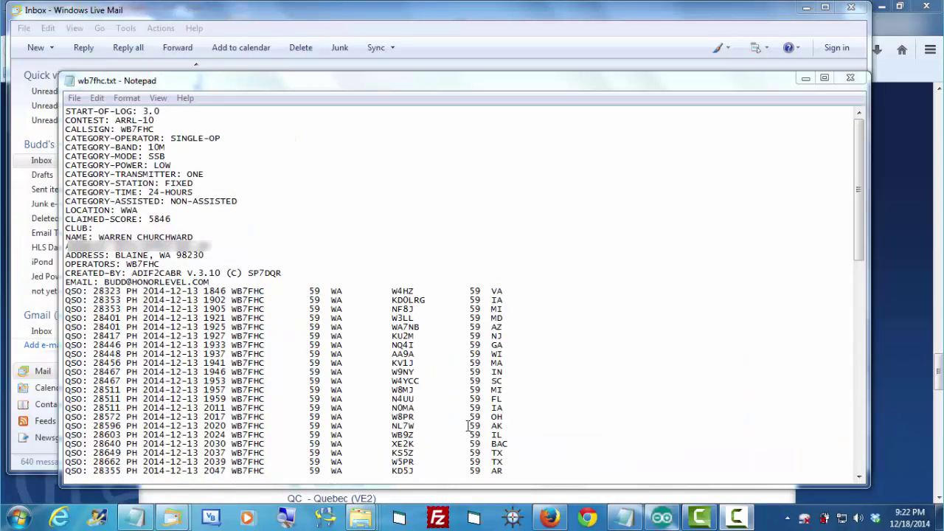
{"action": "double_click", "coordinate": [495, 335]}
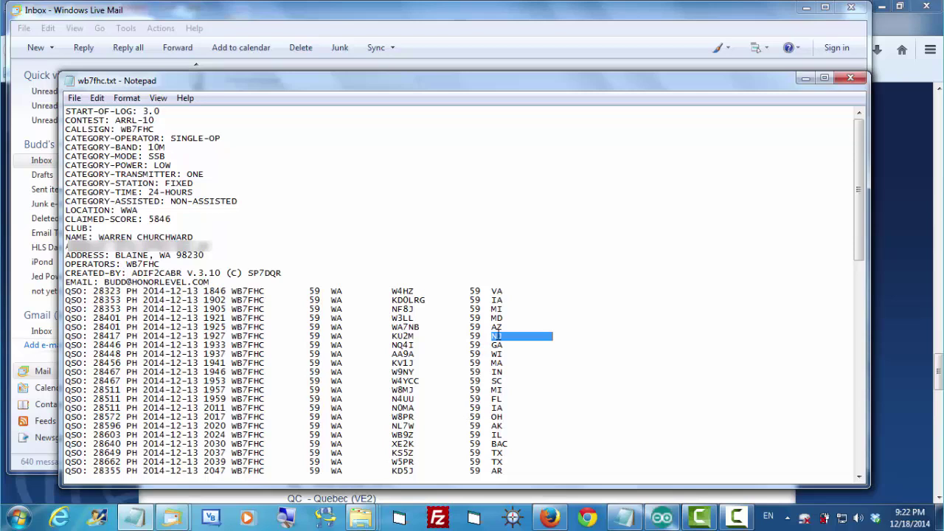
{"action": "type", "text": "NM"}
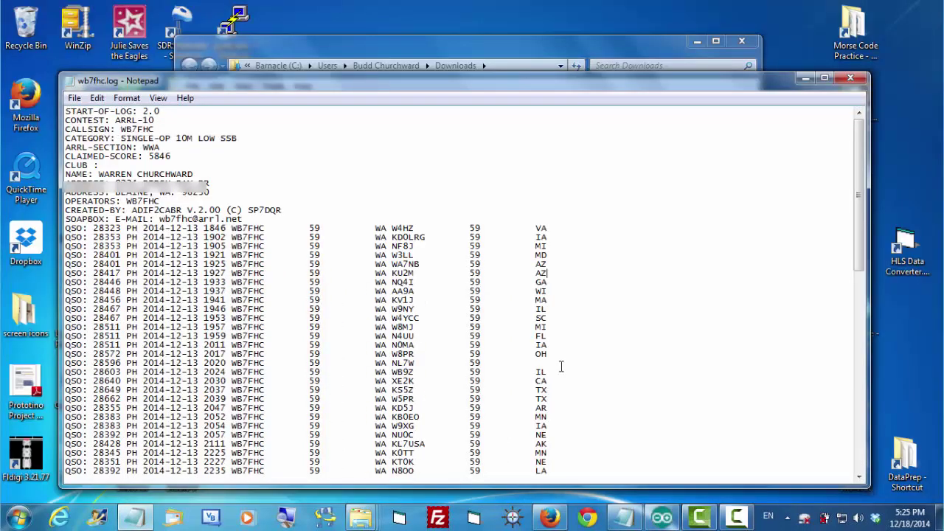
{"action": "scroll", "coordinate": [561, 367], "scroll_direction": "down", "scroll_amount": 3}
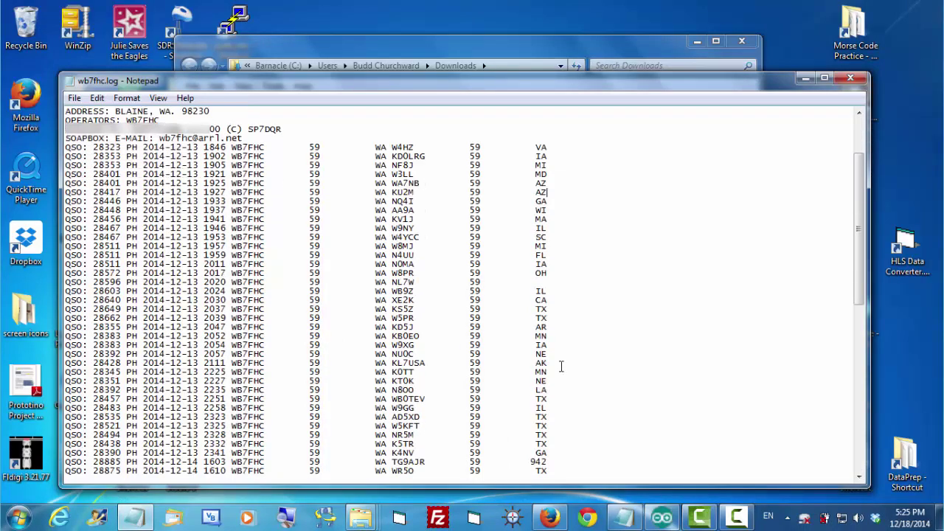
{"action": "scroll", "coordinate": [560, 367], "scroll_direction": "down", "scroll_amount": 2}
{"action": "scroll", "coordinate": [560, 367], "scroll_direction": "down", "scroll_amount": 4}
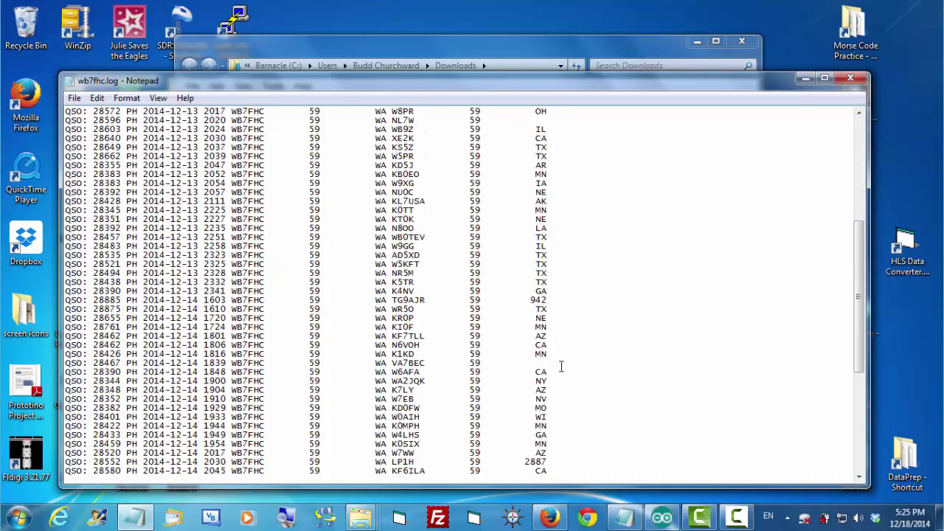
{"action": "scroll", "coordinate": [561, 366], "scroll_direction": "down", "scroll_amount": 2}
{"action": "scroll", "coordinate": [561, 367], "scroll_direction": "up", "scroll_amount": 11}
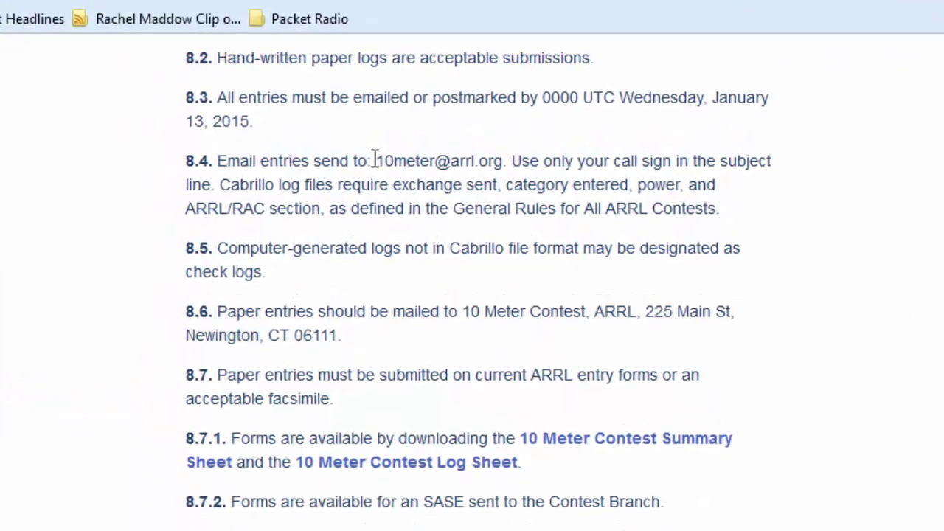
Copy the entry e-mail address from contest rule 8.4 into a new message's recipient field and enter WB7FHC as the subject
{"action": "left_click_drag", "start_coordinate": [391, 159], "coordinate": [510, 162]}
{"action": "key", "text": "ctrl+c"}
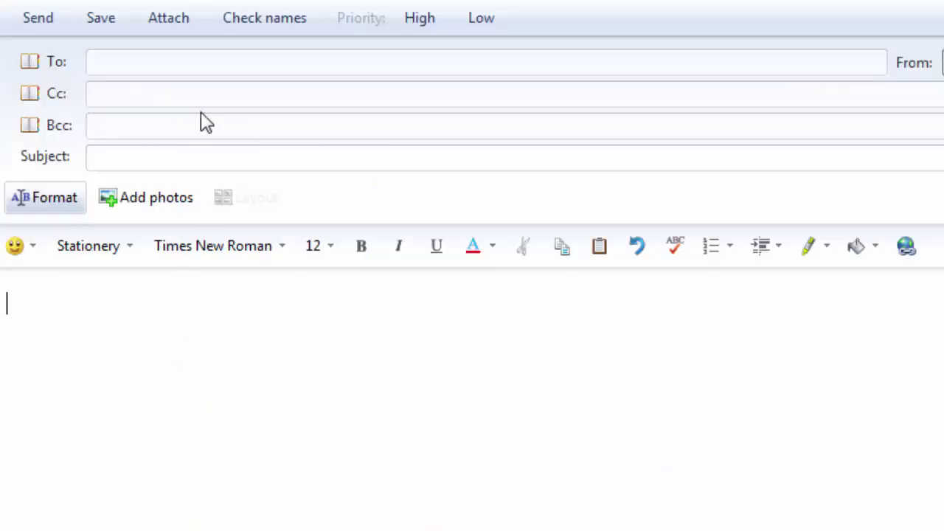
{"action": "left_click", "coordinate": [185, 65]}
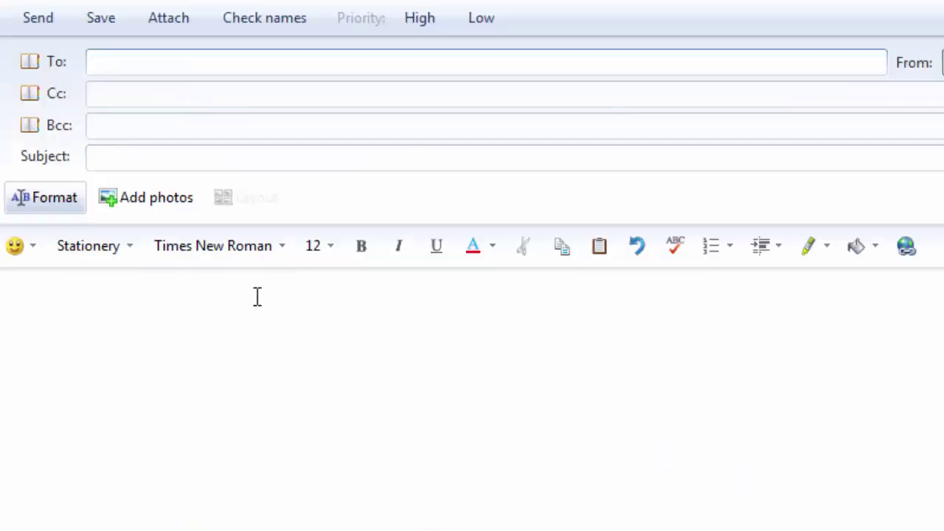
{"action": "key", "text": "ctrl+v"}
{"action": "key", "text": "BackSpace"}
{"action": "key", "text": "Tab"}
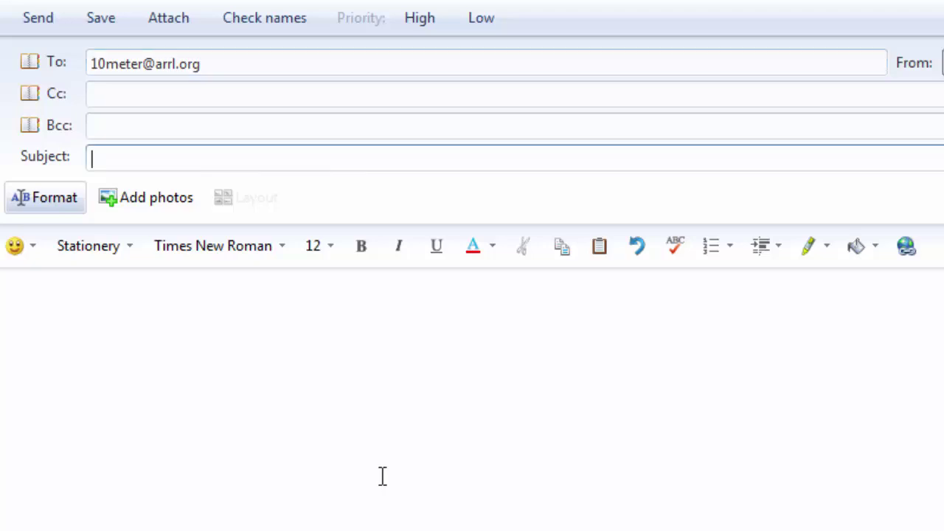
{"action": "type", "text": "WB7FHC"}
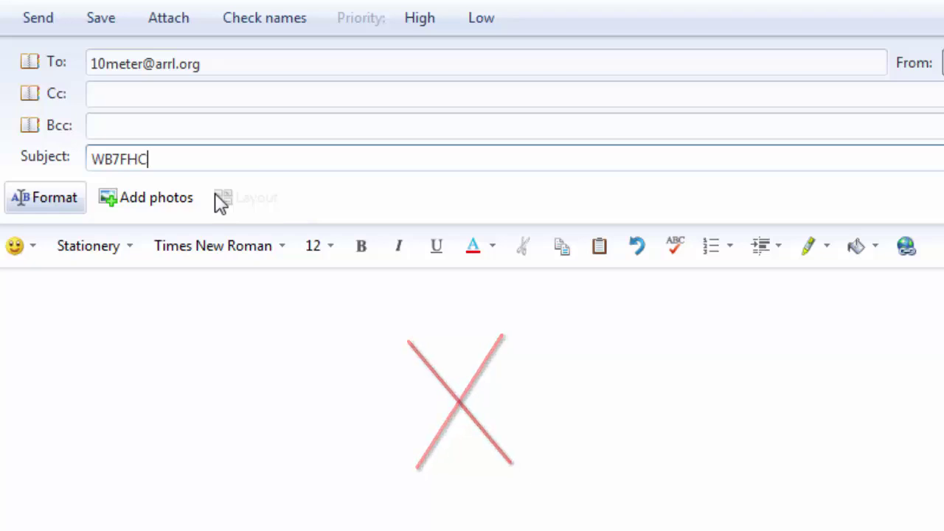
Attach wb7fhc.log from the Downloads folder to the contest entry e-mail
{"action": "left_click", "coordinate": [173, 25]}
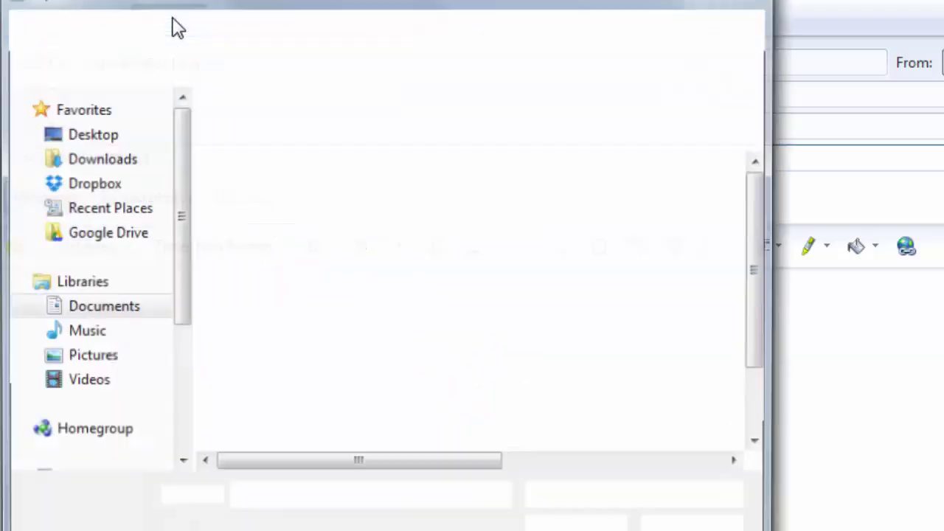
{"action": "left_click", "coordinate": [421, 131]}
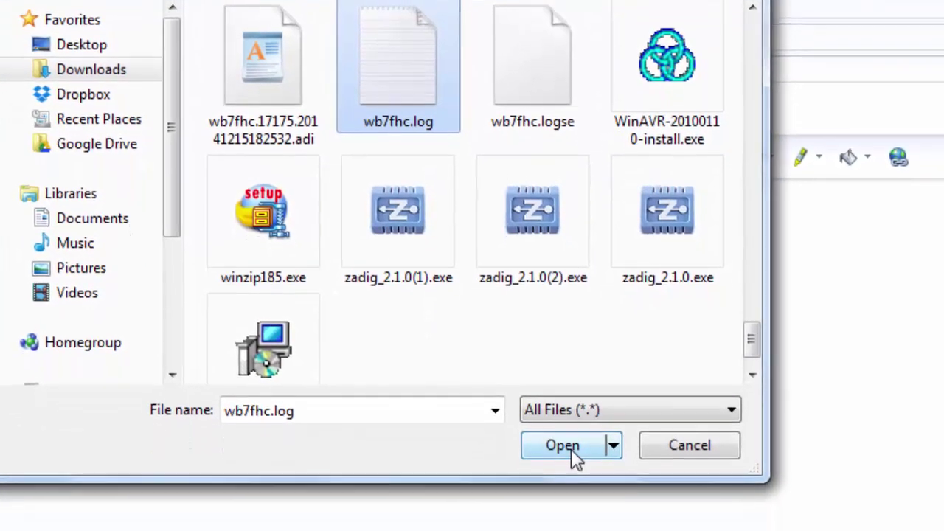
{"action": "left_click", "coordinate": [581, 528]}
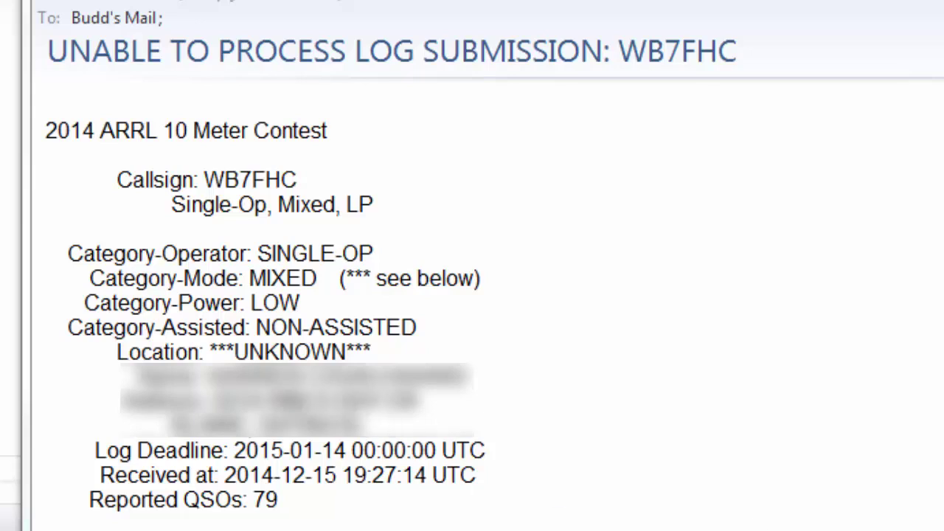
Check the flagged mode and location in the rejection e-mail and set CATEGORY-MODE to SSB and LOCATION to WWA in wb7fhc.txt
{"action": "left_click_drag", "start_coordinate": [84, 279], "coordinate": [546, 274]}
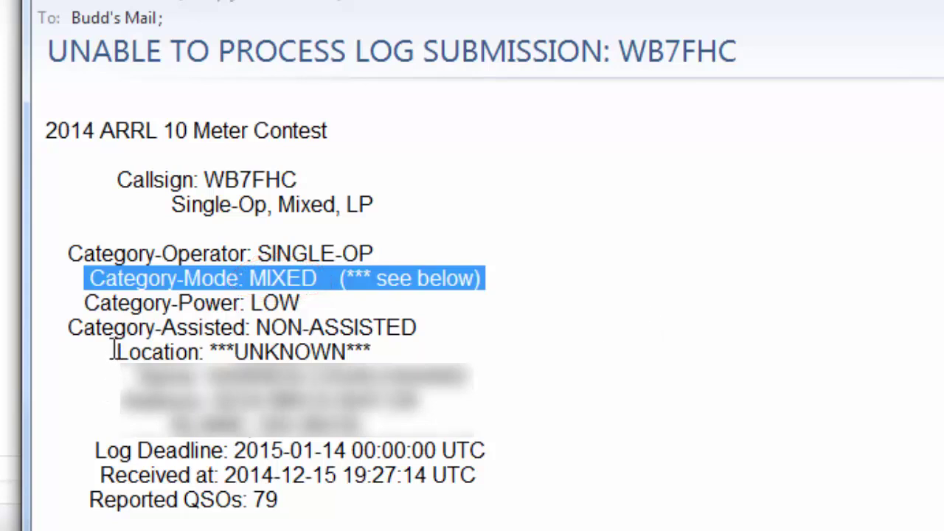
{"action": "left_click_drag", "start_coordinate": [113, 351], "coordinate": [405, 345]}
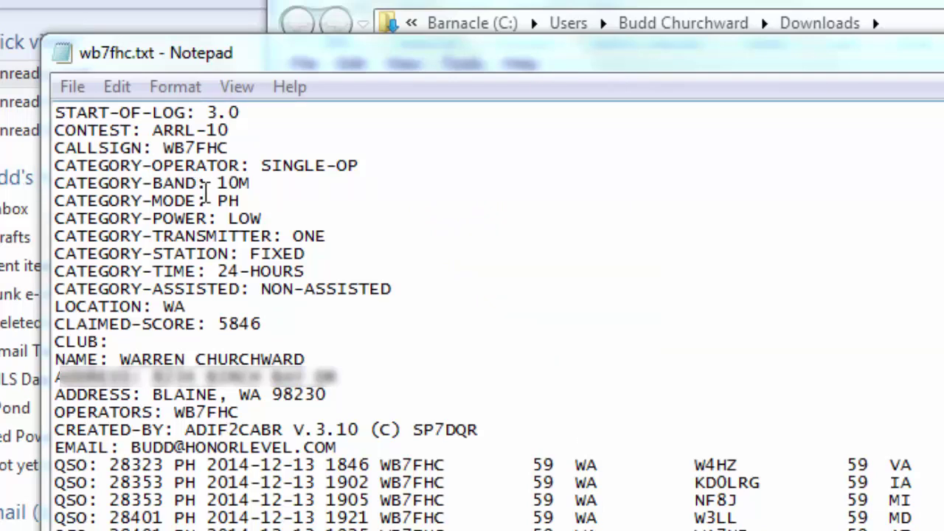
{"action": "double_click", "coordinate": [233, 200]}
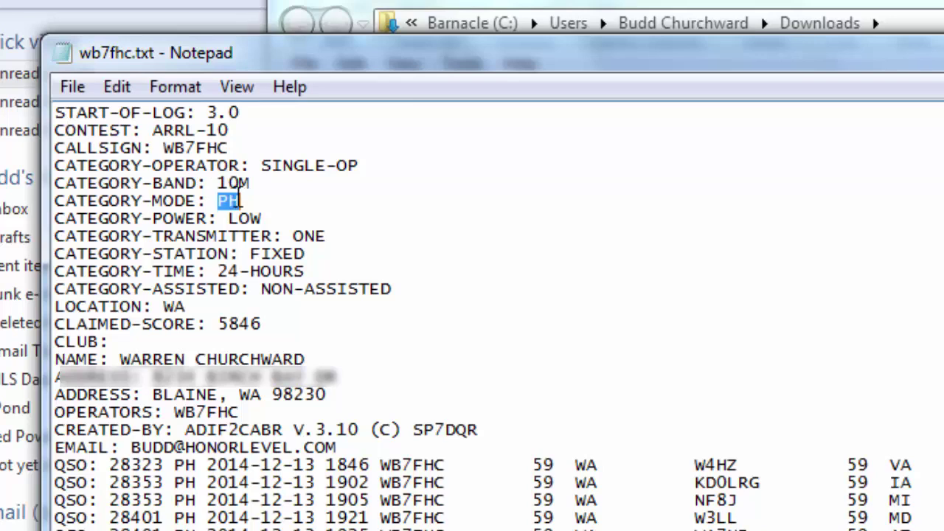
{"action": "type", "text": "S"}
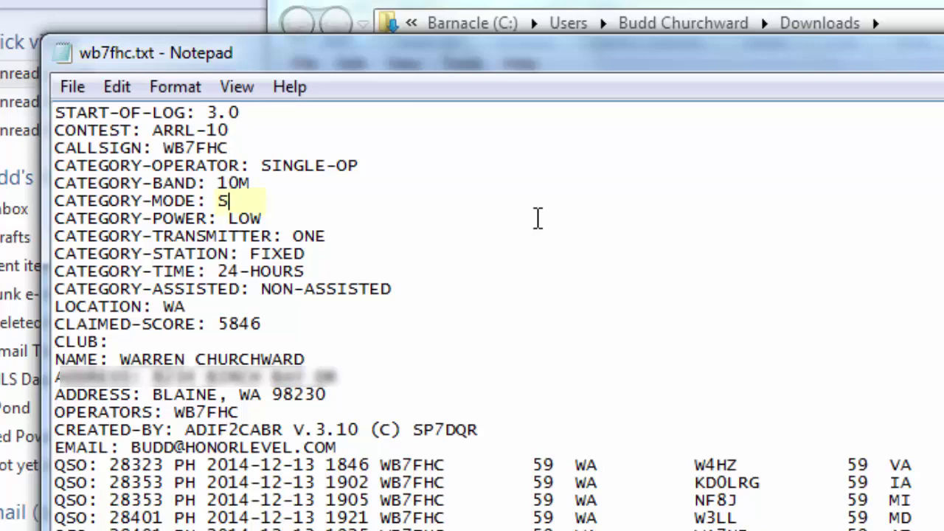
{"action": "type", "text": "SB"}
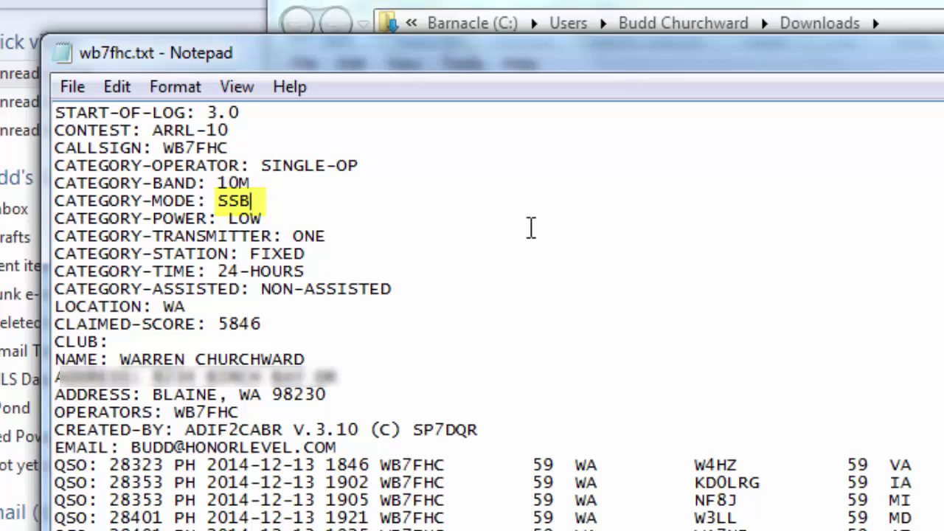
{"action": "left_click", "coordinate": [163, 306]}
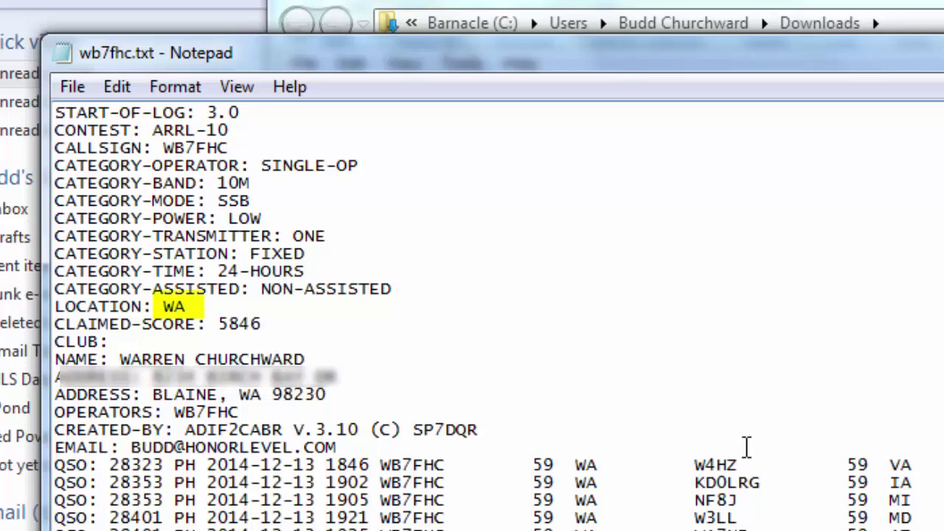
{"action": "type", "text": "W"}
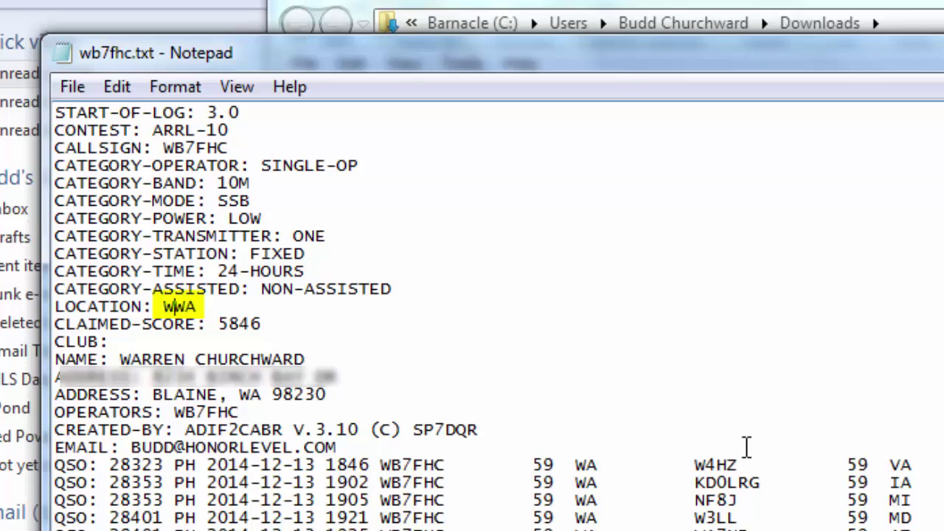